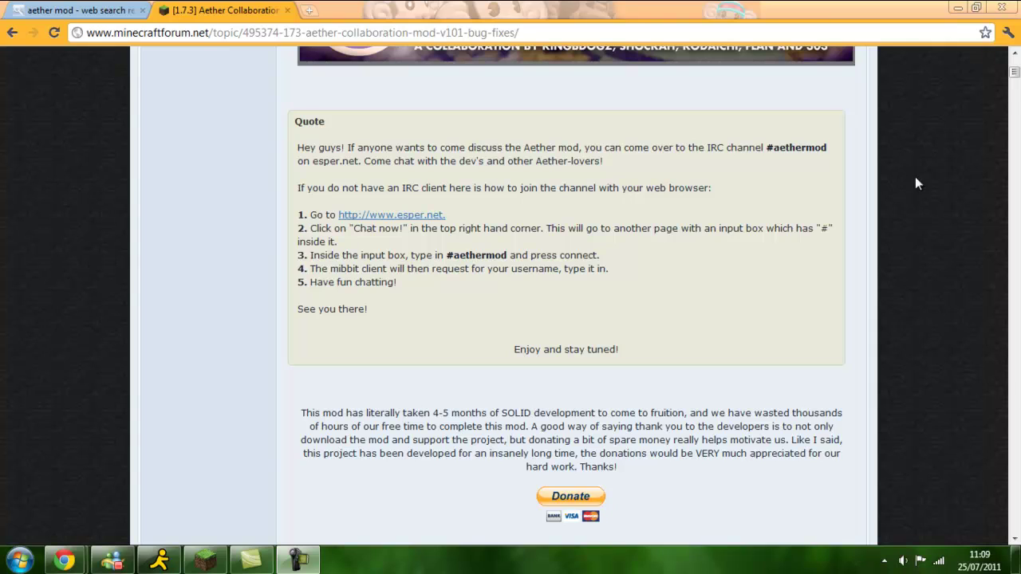
# Look through the Aether Collaboration Mod topic, covering its banner, required mods, download link, install videos and feature screenshots
pyautogui.moveTo(1014, 72)
pyautogui.mouseDown()
pyautogui.moveTo(1008, 241)
pyautogui.moveTo(1014, 65)
pyautogui.mouseUp()
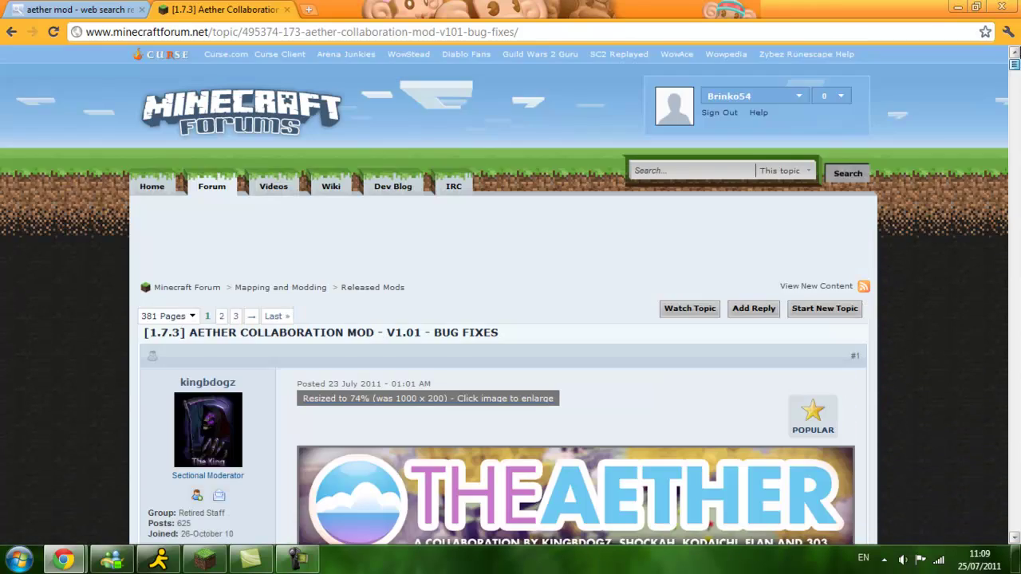
pyautogui.scroll(-3, 549, 399)
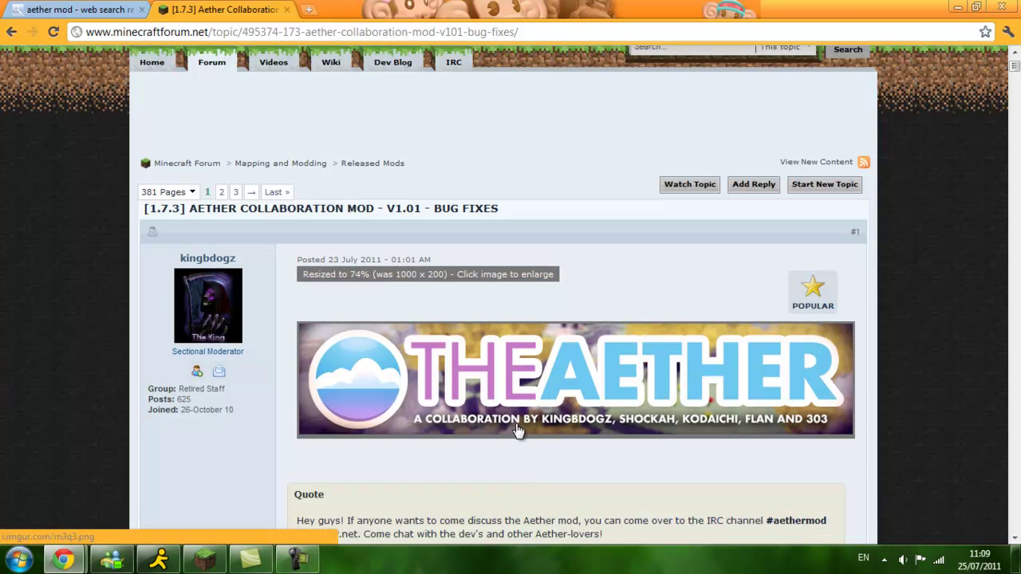
pyautogui.doubleClick(804, 421)
pyautogui.scroll(-3, 72, 348)
pyautogui.click(690, 247)
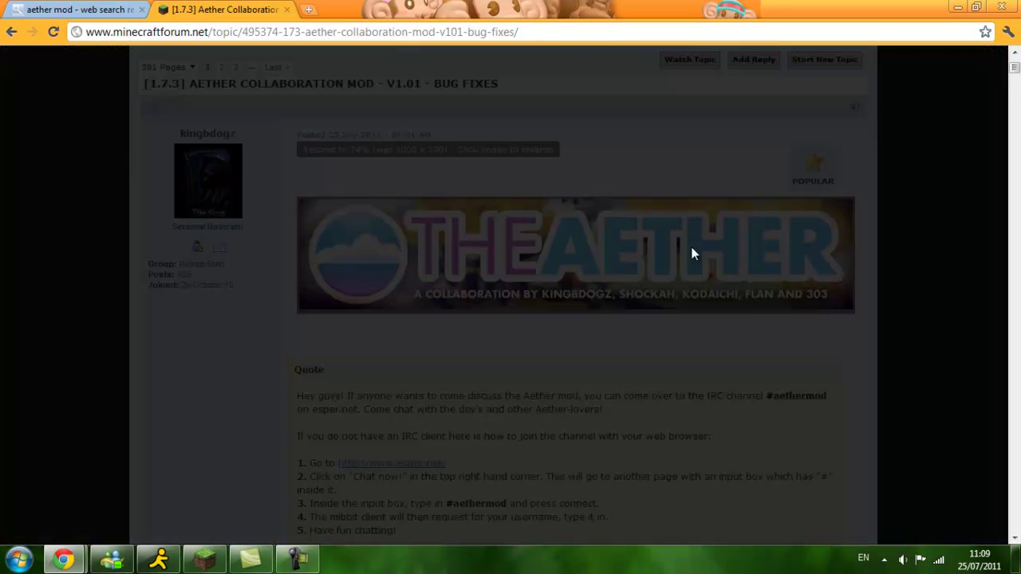
pyautogui.click(898, 287)
pyautogui.moveTo(1015, 72); pyautogui.dragTo(1010, 33)
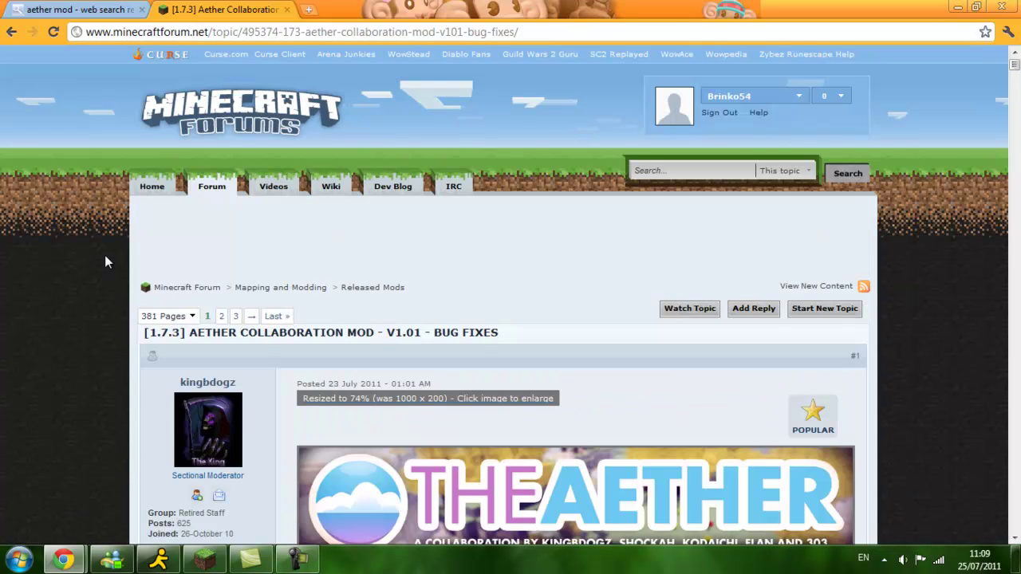
pyautogui.scroll(-1, 105, 262)
pyautogui.moveTo(1012, 69); pyautogui.dragTo(1015, 84)
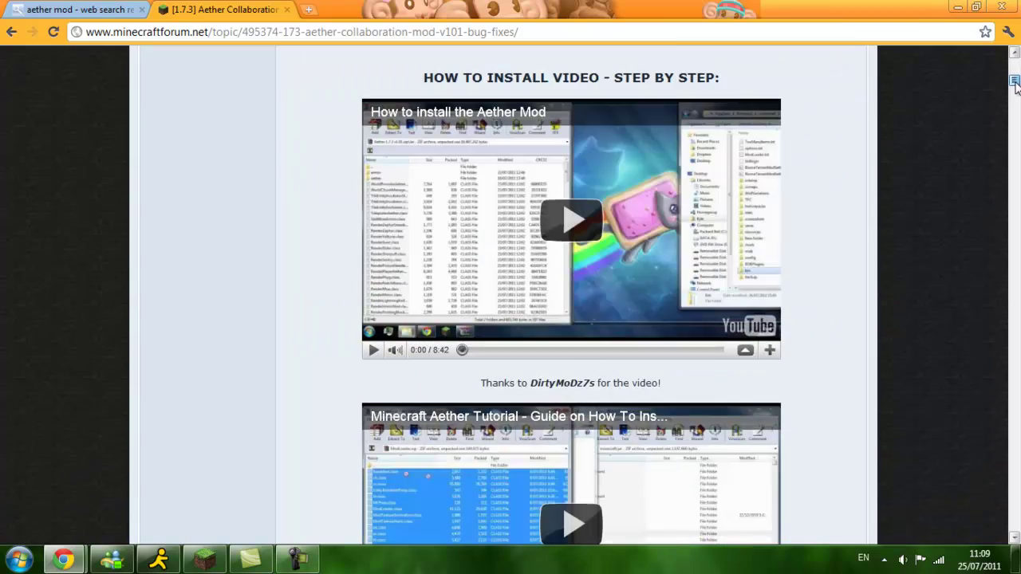
pyautogui.scroll(-15, 998, 95)
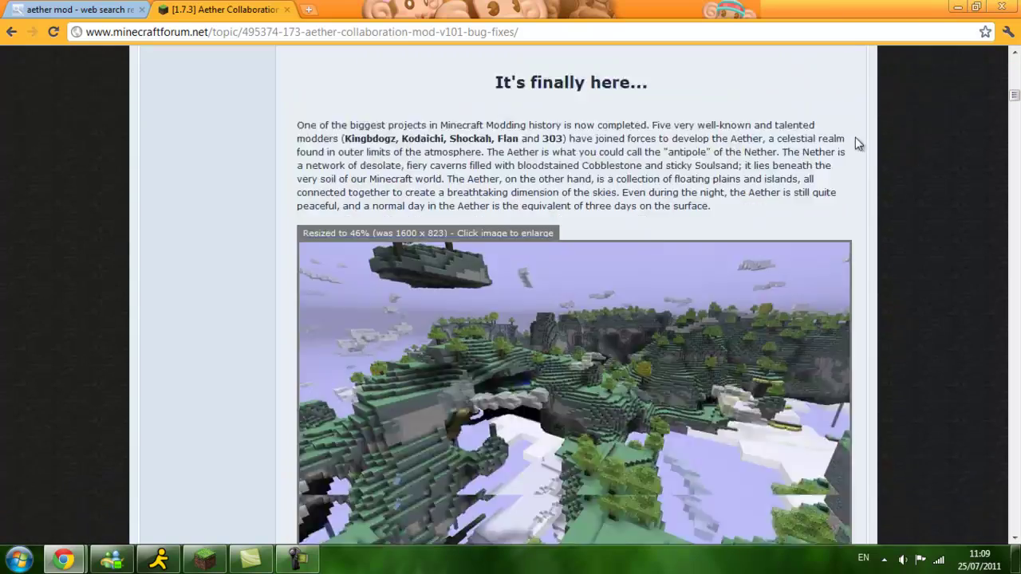
pyautogui.scroll(-9, 807, 181)
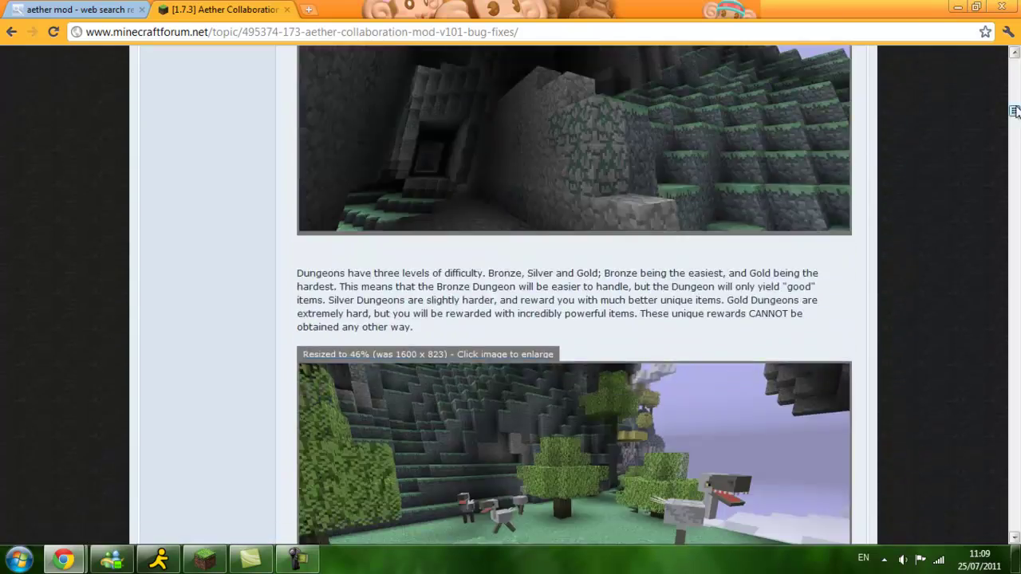
pyautogui.moveTo(1013, 109); pyautogui.dragTo(993, 79)
pyautogui.scroll(-2, 809, 230)
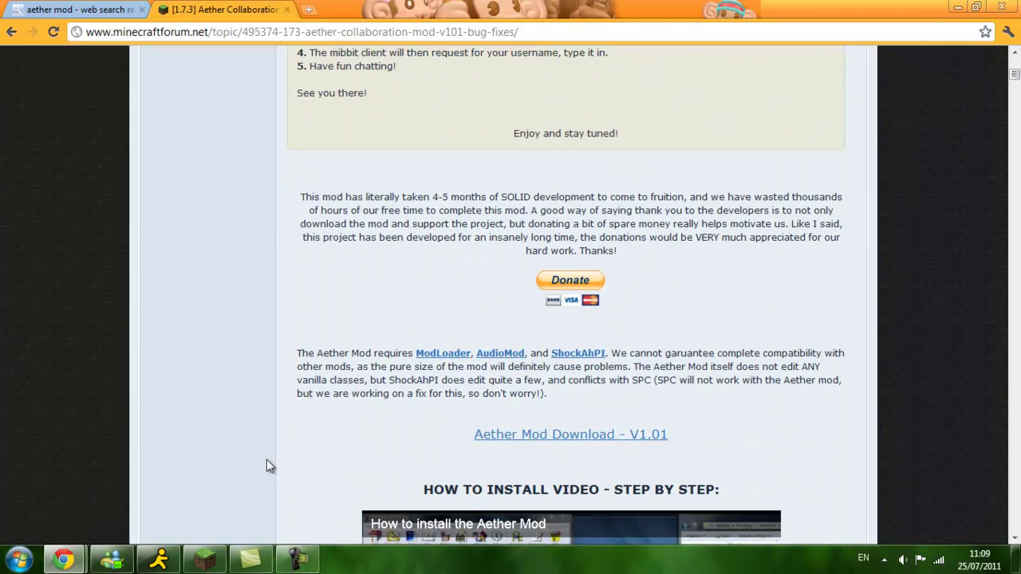
# Open the required ModLoader, ShockAhPI and AudioMod links in separate background tabs and close the web search tab
pyautogui.middleClick(540, 444)
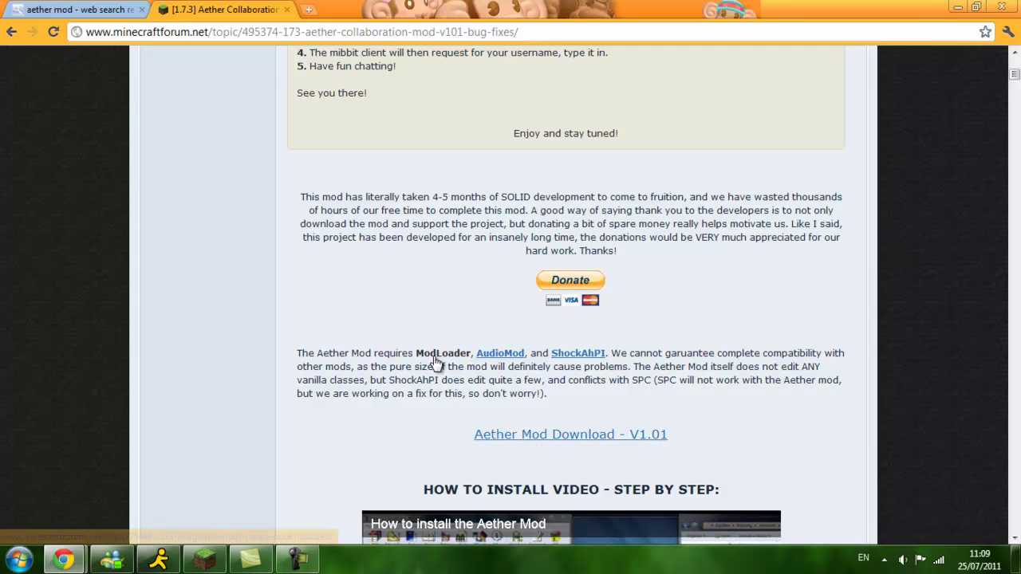
pyautogui.middleClick(560, 359)
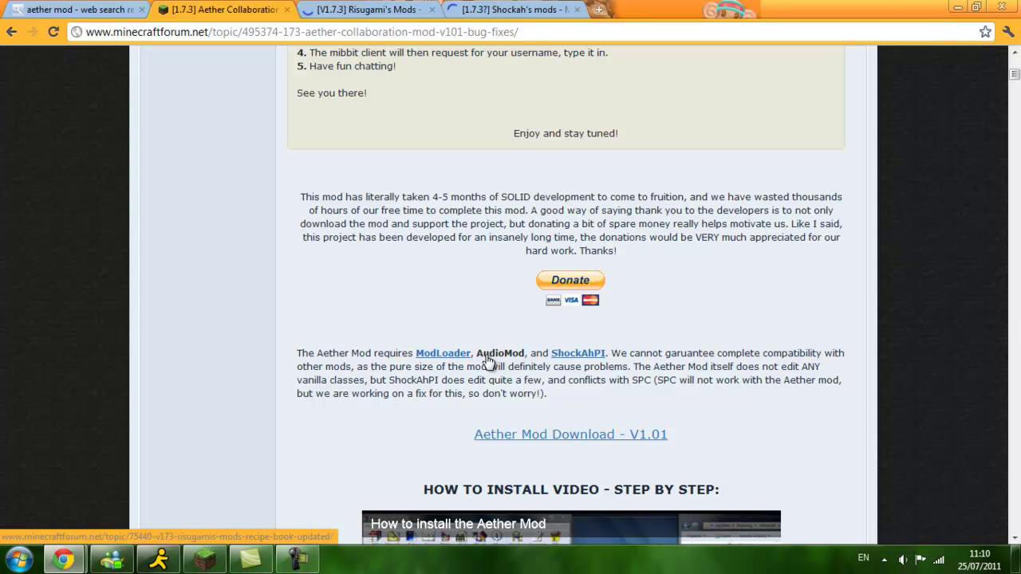
pyautogui.middleClick(494, 356)
pyautogui.moveTo(905, 2); pyautogui.dragTo(734, 1)
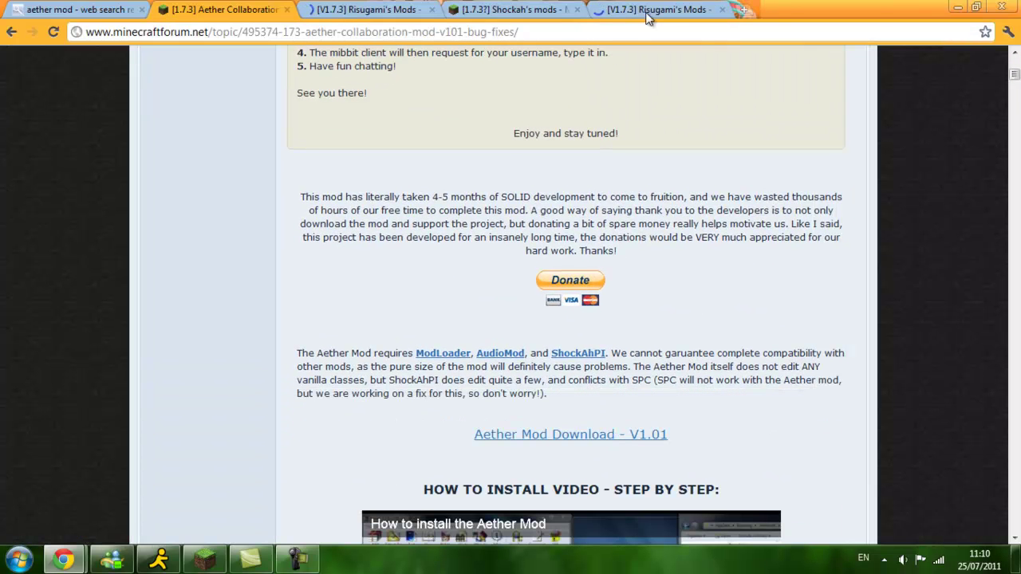
pyautogui.click(141, 10)
# Find the ModLoader Beta 1.7.3 download links in the first Risugami's Mods topic, and close that tab
pyautogui.click(224, 11)
pyautogui.scroll(-2, 510, 287)
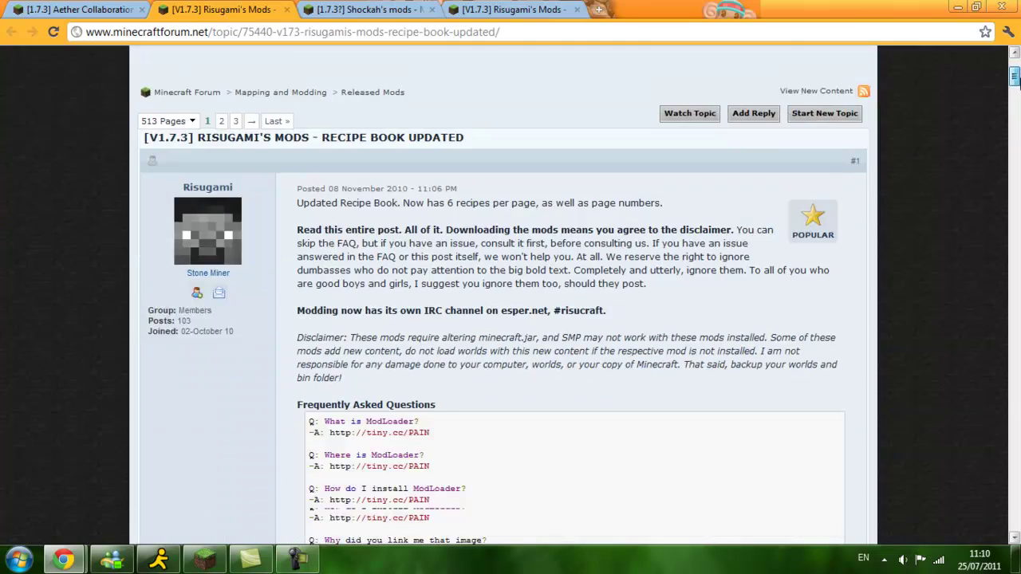
pyautogui.scroll(-15, 510, 287)
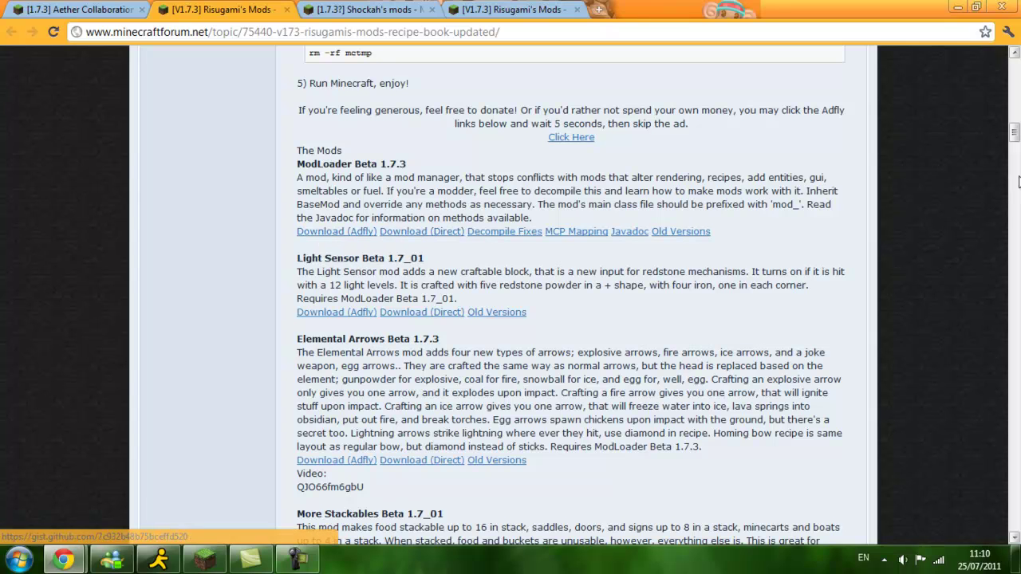
pyautogui.moveTo(1013, 141); pyautogui.dragTo(465, 5)
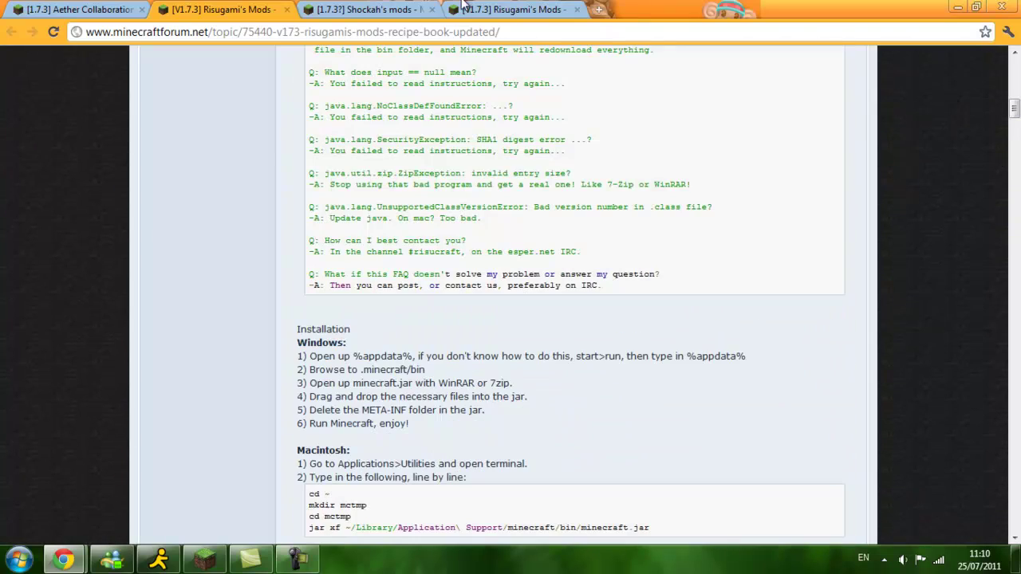
pyautogui.click(288, 9)
# Find the AudioMod Beta 1.7_01 download links in the remaining Risugami's Mods topic, and close that tab
pyautogui.click(325, 10)
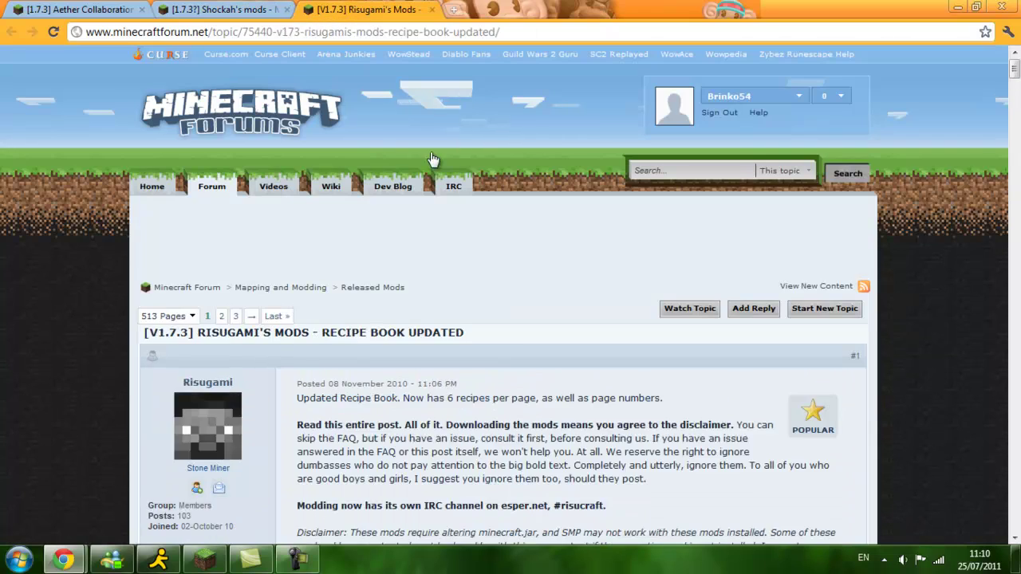
pyautogui.scroll(-15, 428, 289)
pyautogui.scroll(-9, 428, 289)
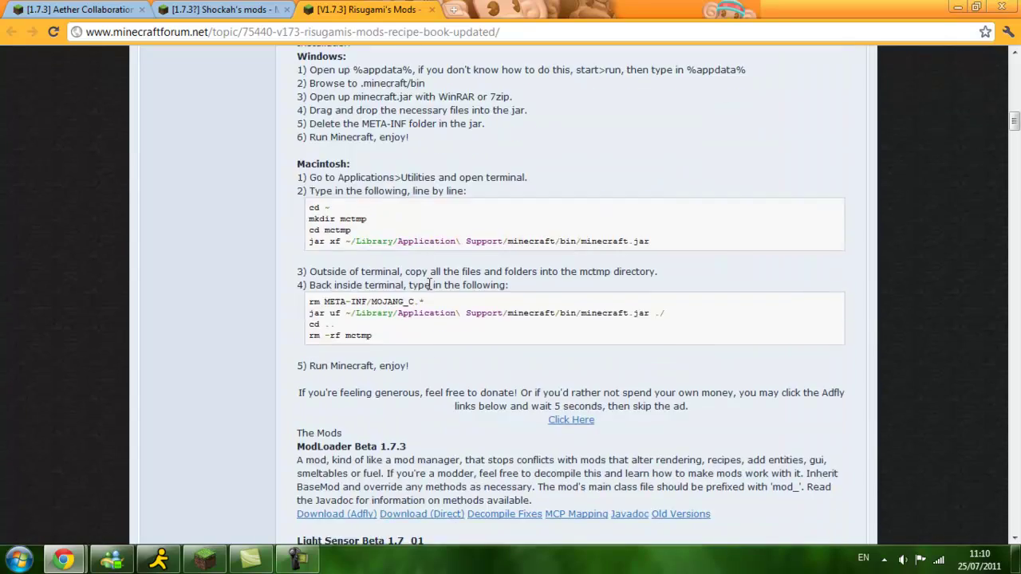
pyautogui.scroll(-9, 420, 309)
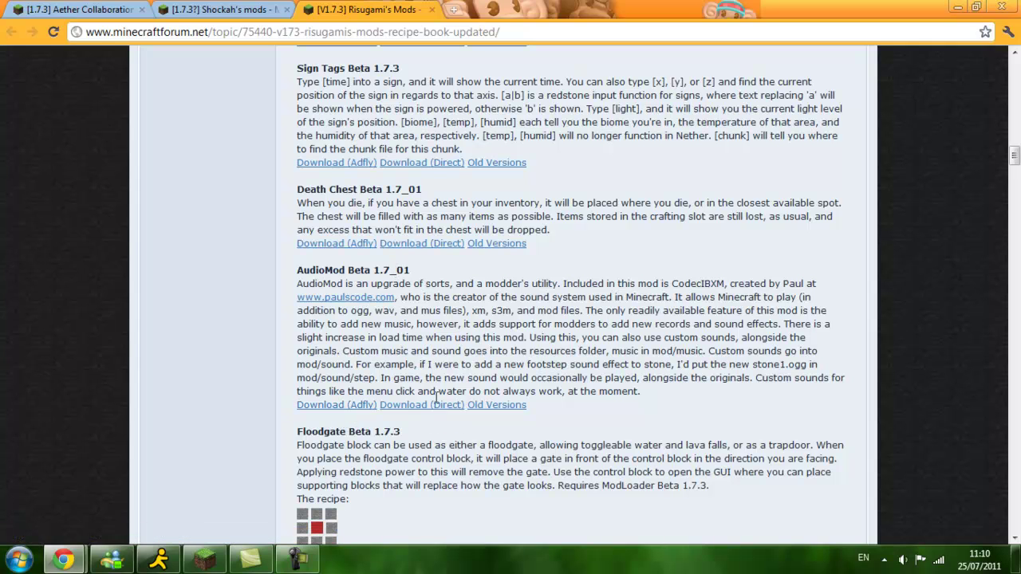
pyautogui.click(431, 9)
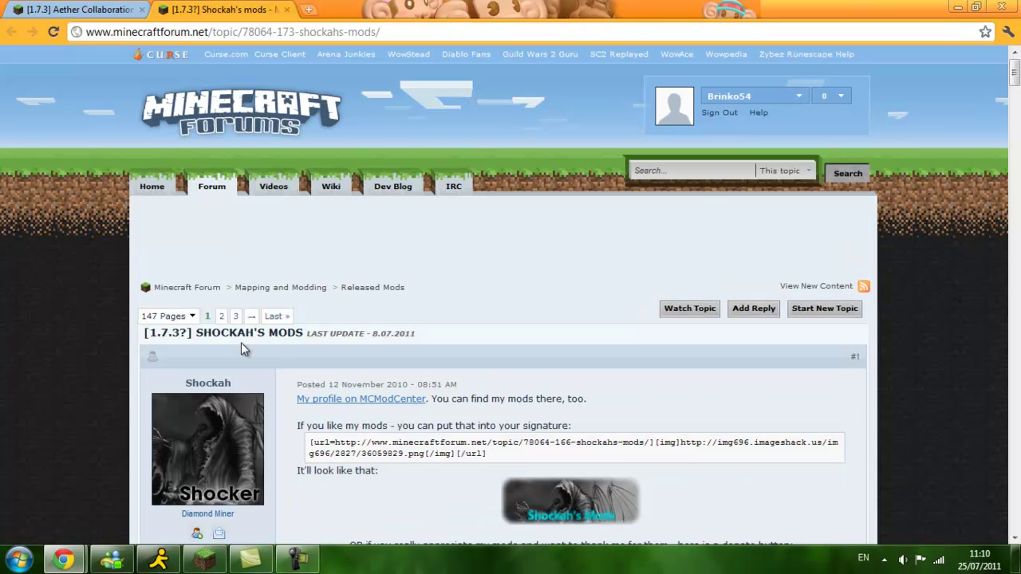
# Reveal the ShockAhPI r5 spoiler in Shockah's Mods topic to view its download link, and close that tab
pyautogui.scroll(-10, 277, 342)
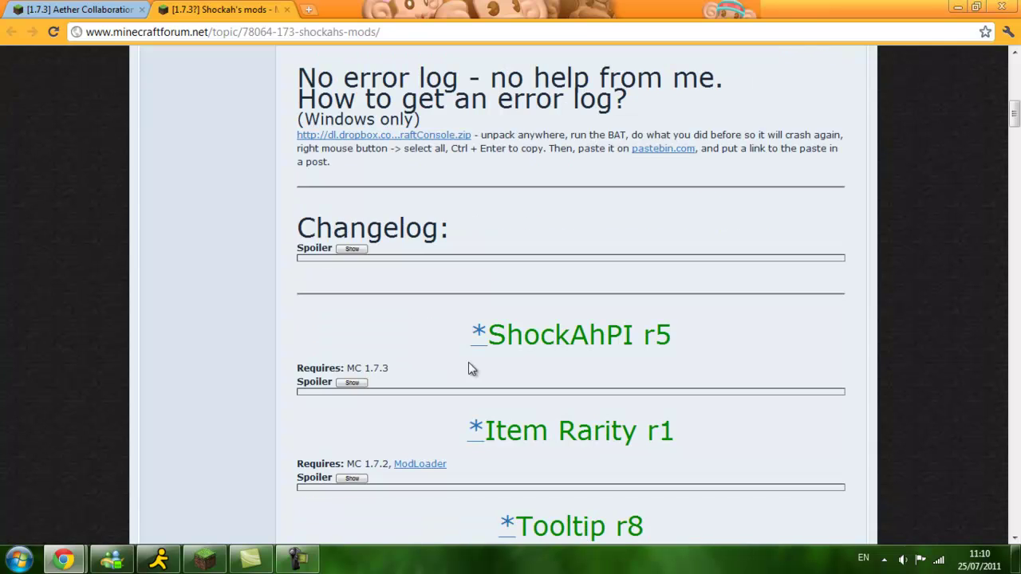
pyautogui.click(352, 383)
pyautogui.scroll(-3, 342, 359)
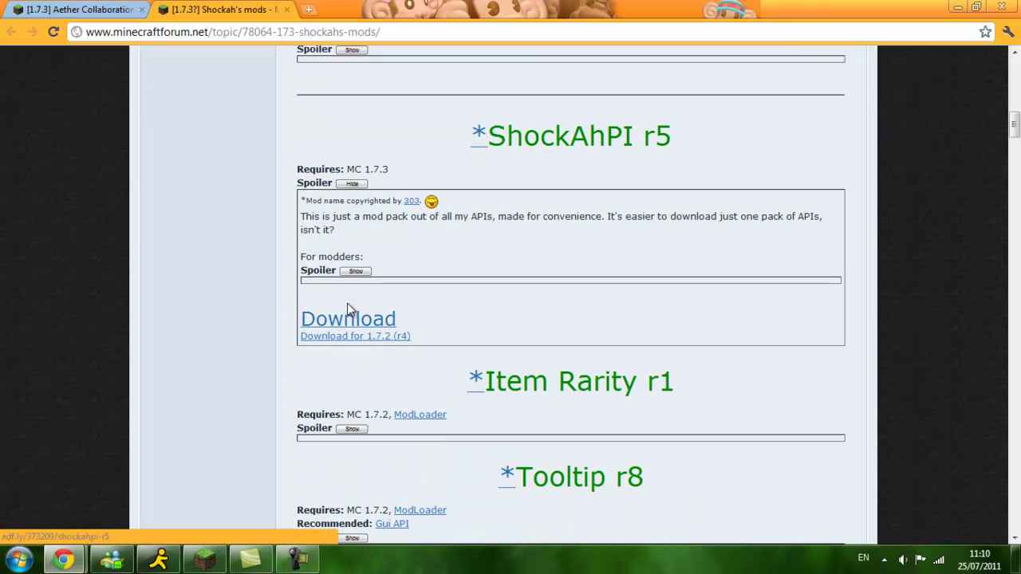
pyautogui.click(285, 9)
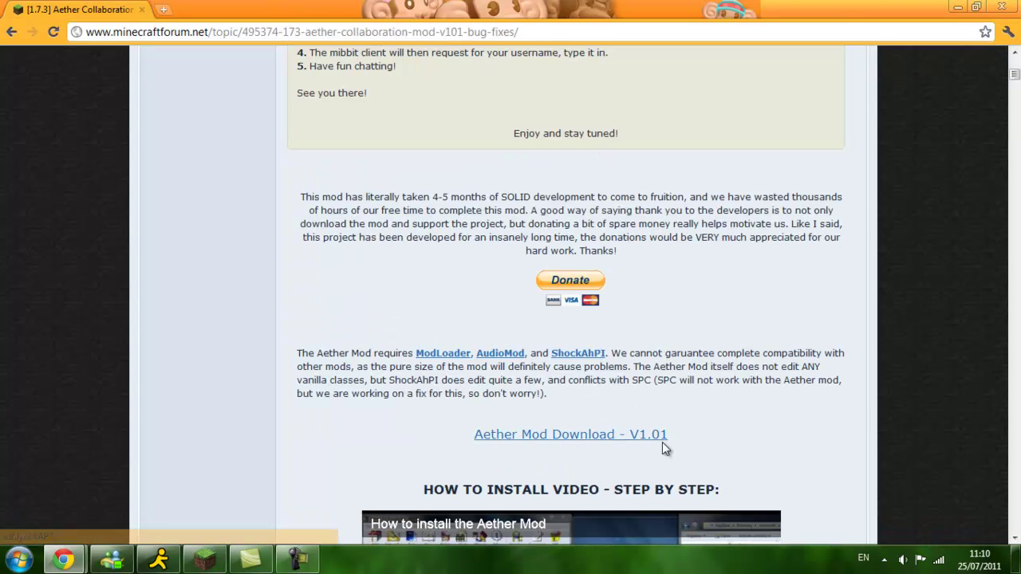
# Minimize the browser and move the Aether, ShockAhPI, AudioMod and ModLoader archives over the ninja's head on the desktop
pyautogui.click(955, 8)
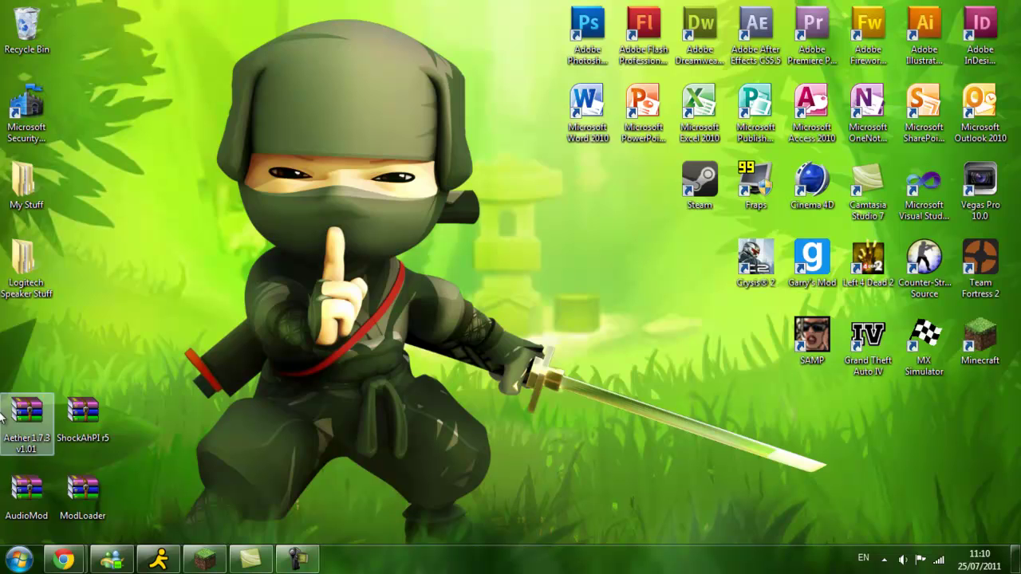
pyautogui.moveTo(146, 509); pyautogui.dragTo(297, 22)
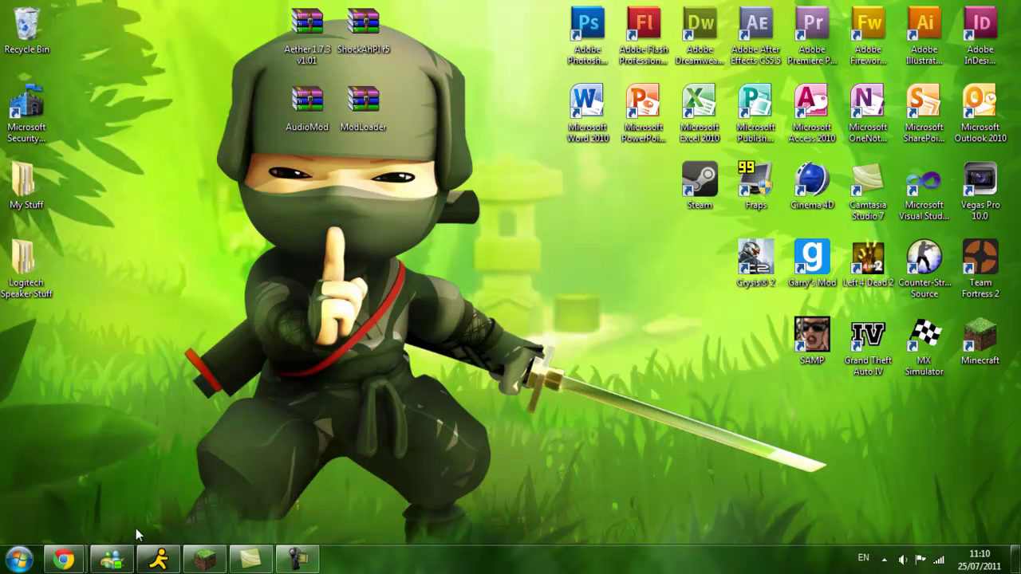
pyautogui.click(17, 558)
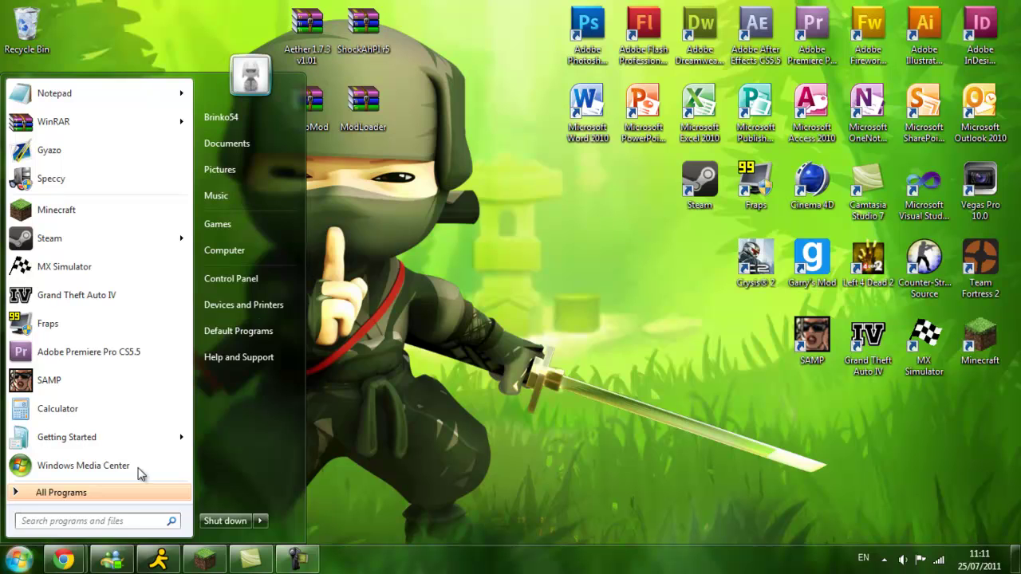
pyautogui.click(387, 214)
pyautogui.moveTo(422, 134); pyautogui.dragTo(263, 1)
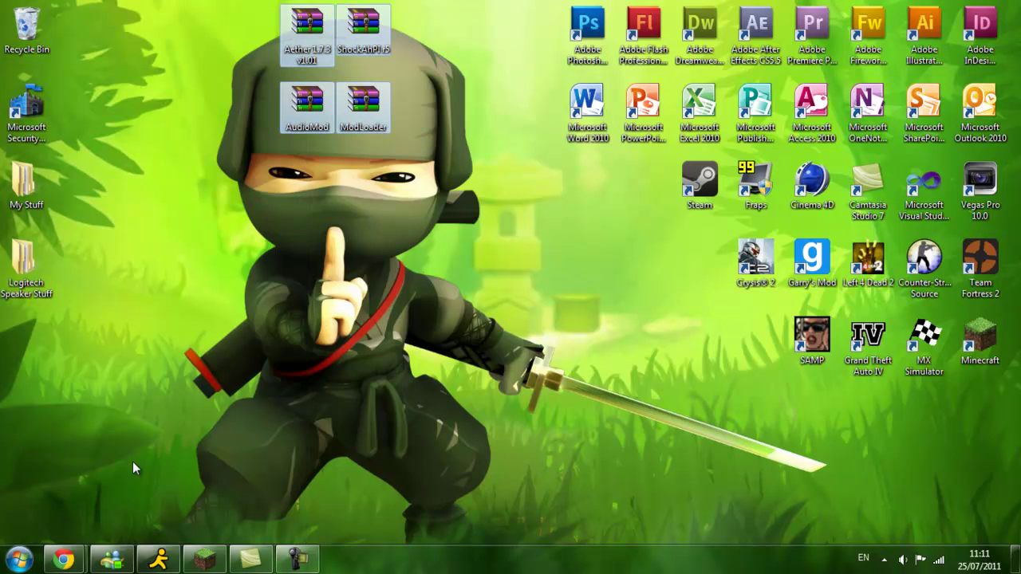
# Search Windows for %APPDATA% and open the Roaming folder
pyautogui.click(19, 558)
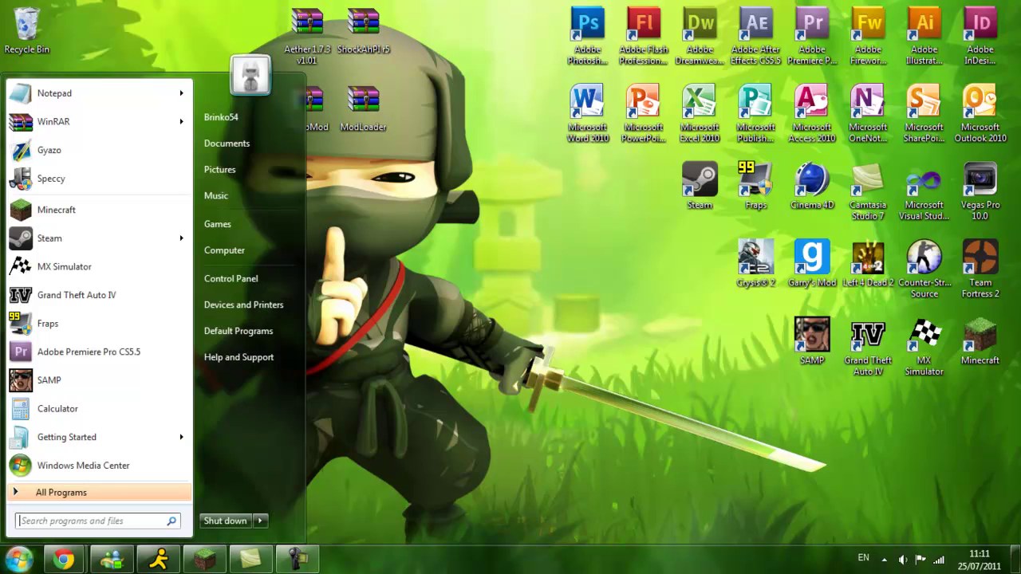
pyautogui.write('%APPD')
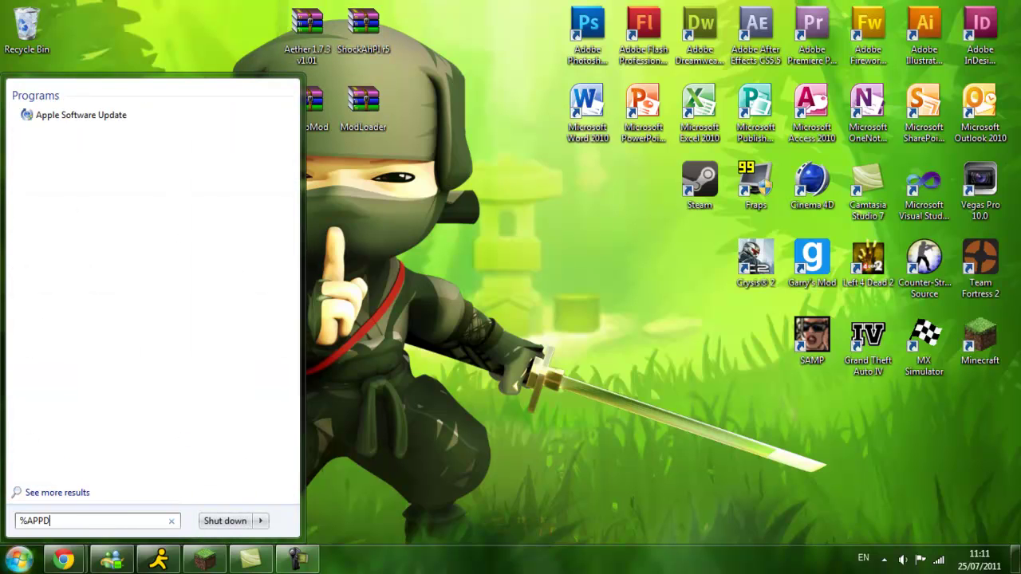
pyautogui.write('ATA%')
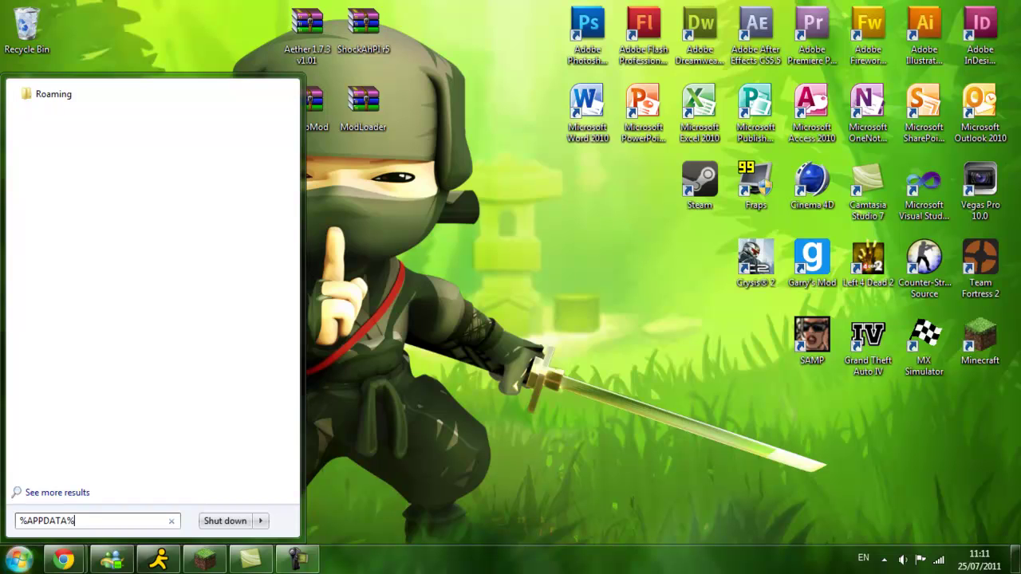
pyautogui.click(51, 95)
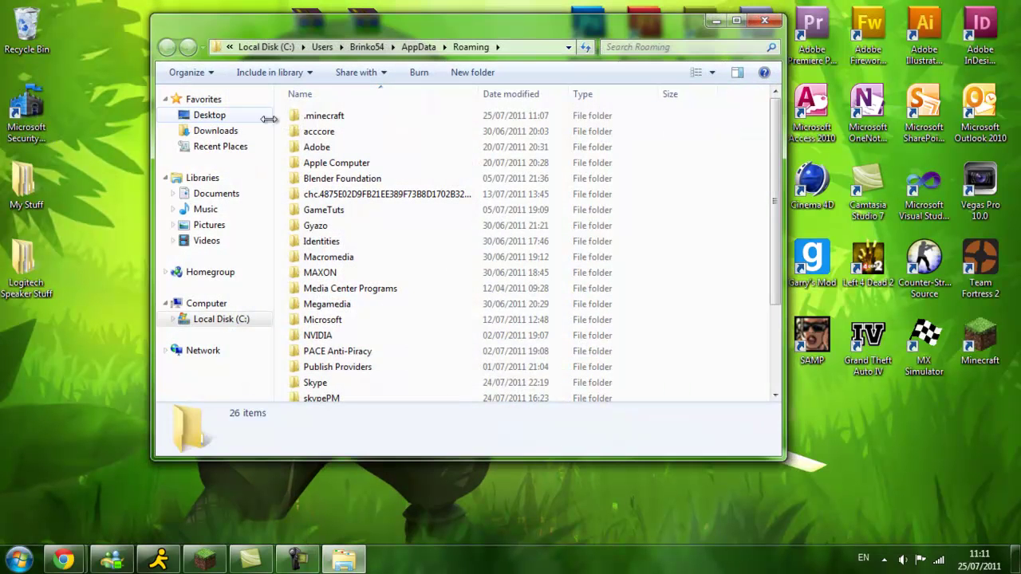
# Try to delete the .minecraft folder while Minecraft is still running
pyautogui.click(299, 116)
pyautogui.press('Delete')
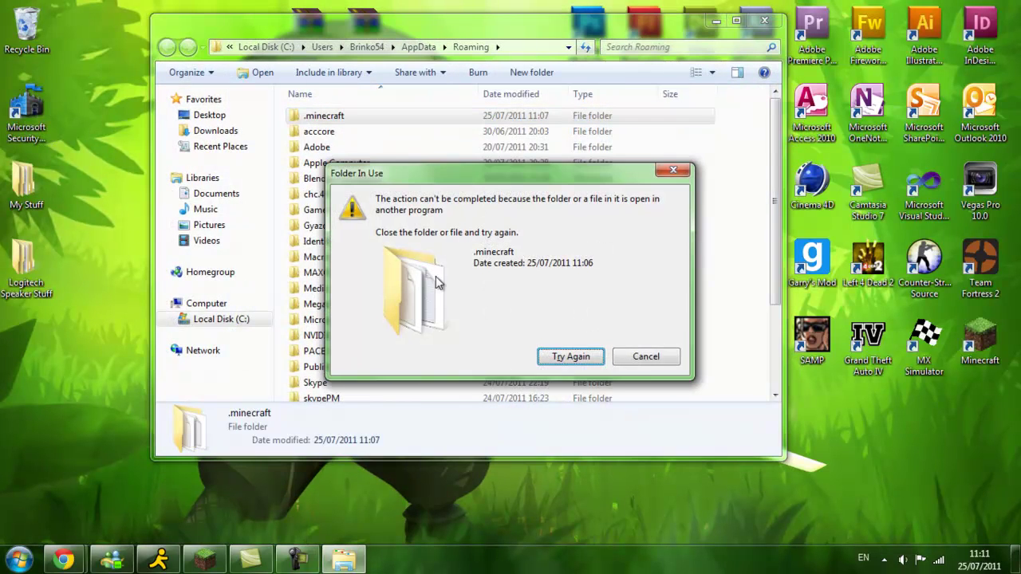
pyautogui.click(646, 356)
# Close the running Minecraft game and delete the .minecraft folder from Roaming
pyautogui.click(205, 560)
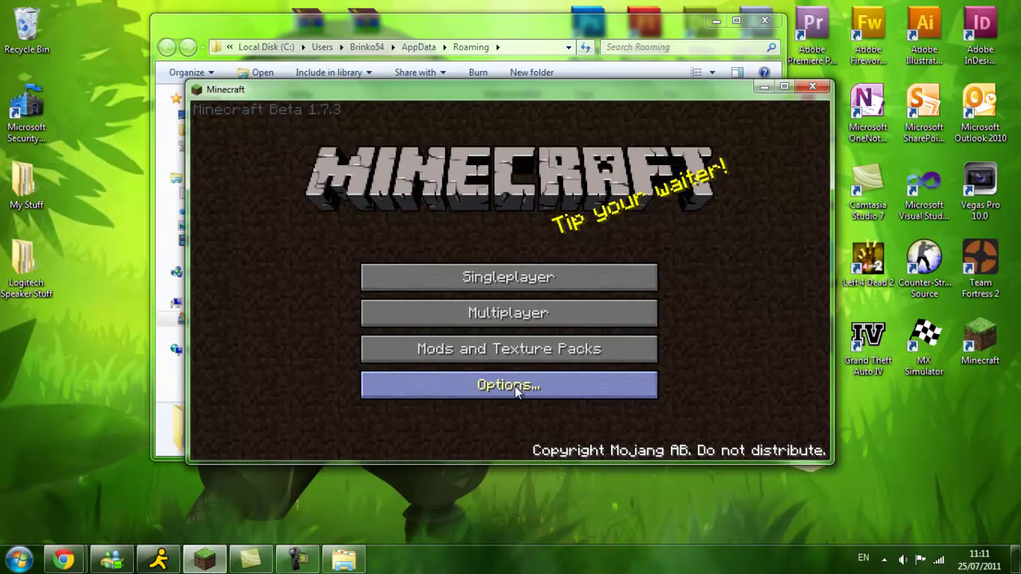
pyautogui.click(812, 86)
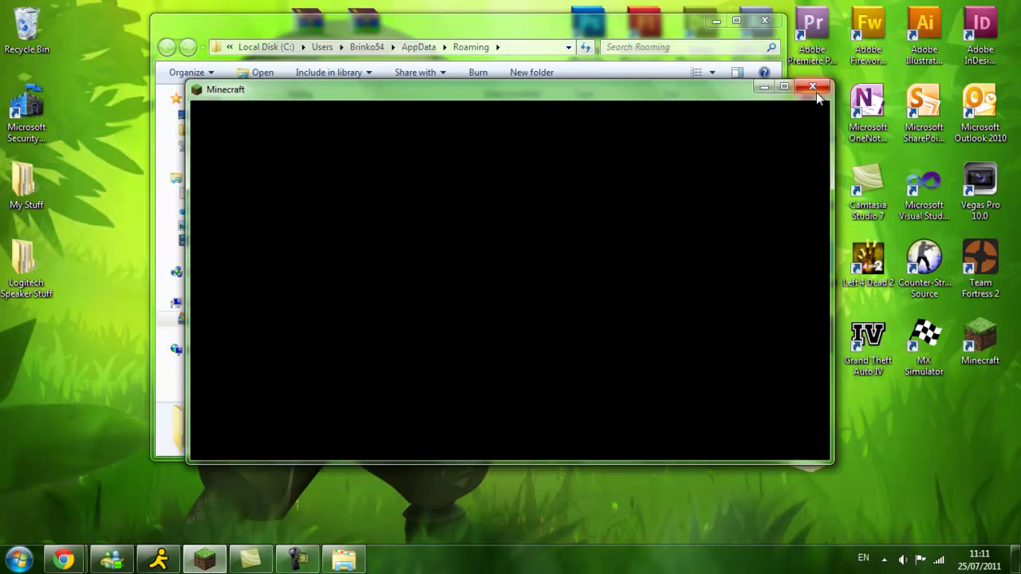
pyautogui.click(347, 119)
pyautogui.press('Delete')
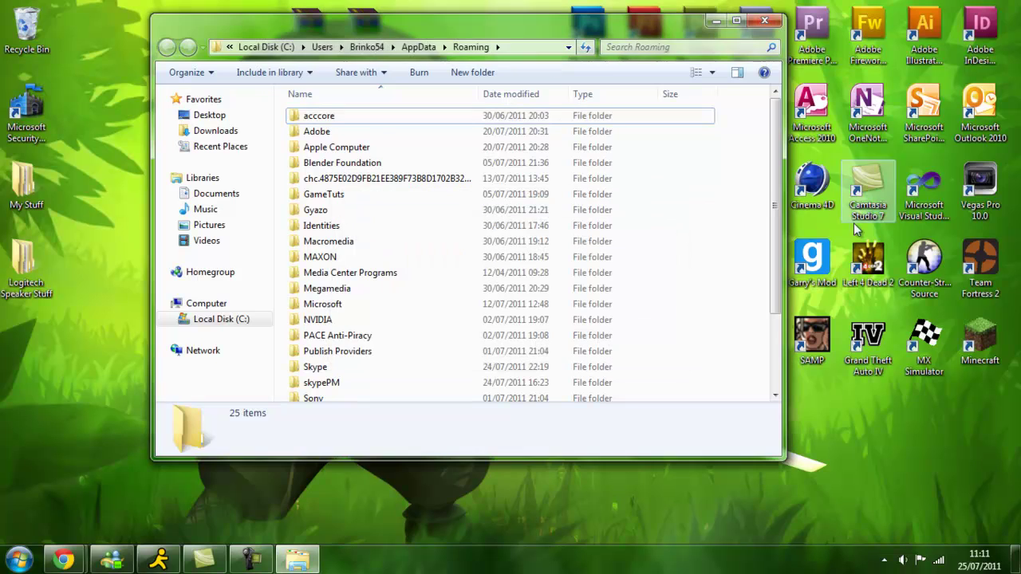
# Launch Minecraft, toggle the Remember password option, and log in with the account username and password
pyautogui.doubleClick(998, 359)
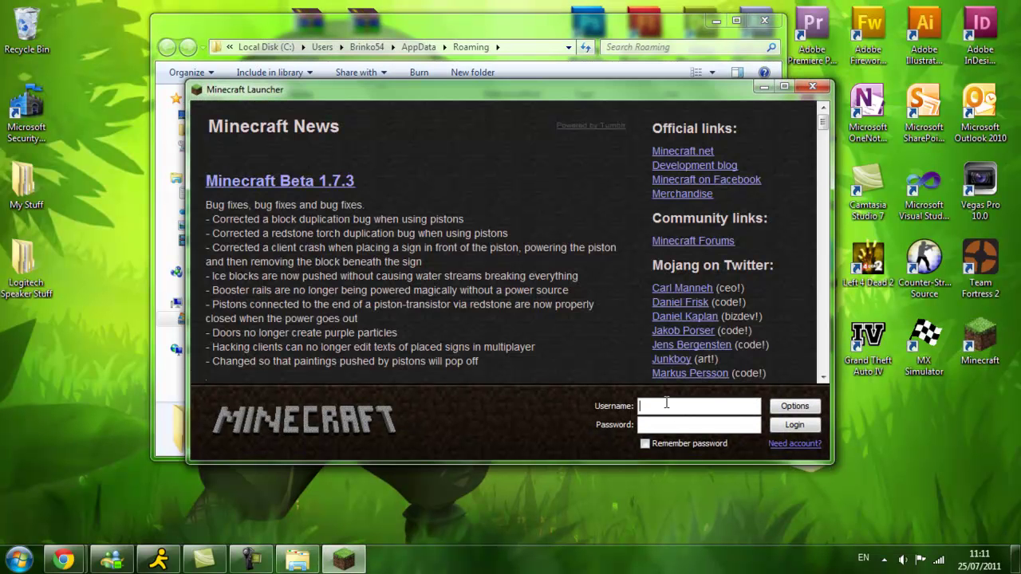
pyautogui.click(645, 444)
pyautogui.click(667, 408)
pyautogui.press('Tab')
pyautogui.write('•')
pyautogui.click(796, 423)
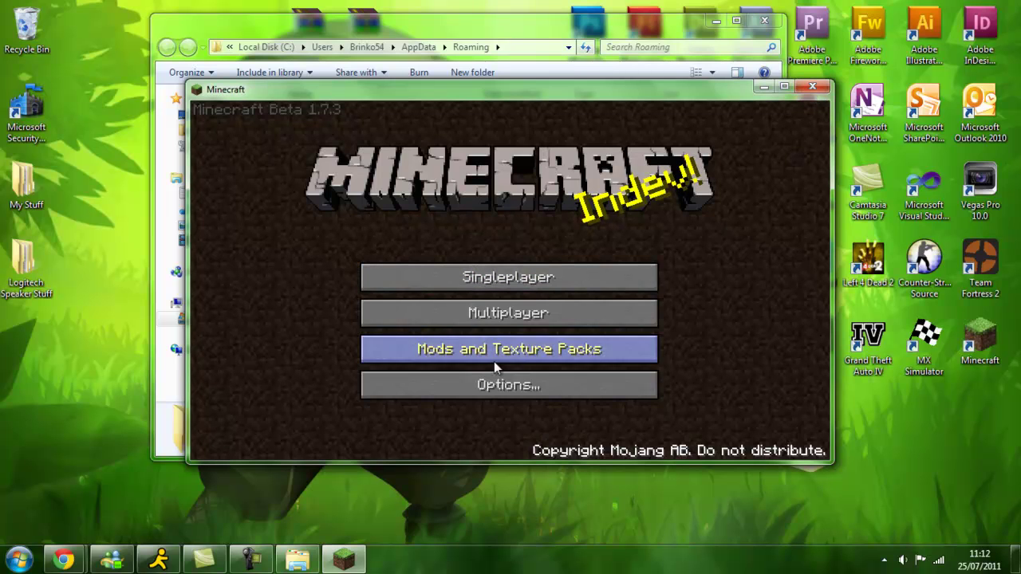
# View the singleplayer world list, return to the title screen, and close Minecraft
pyautogui.click(468, 268)
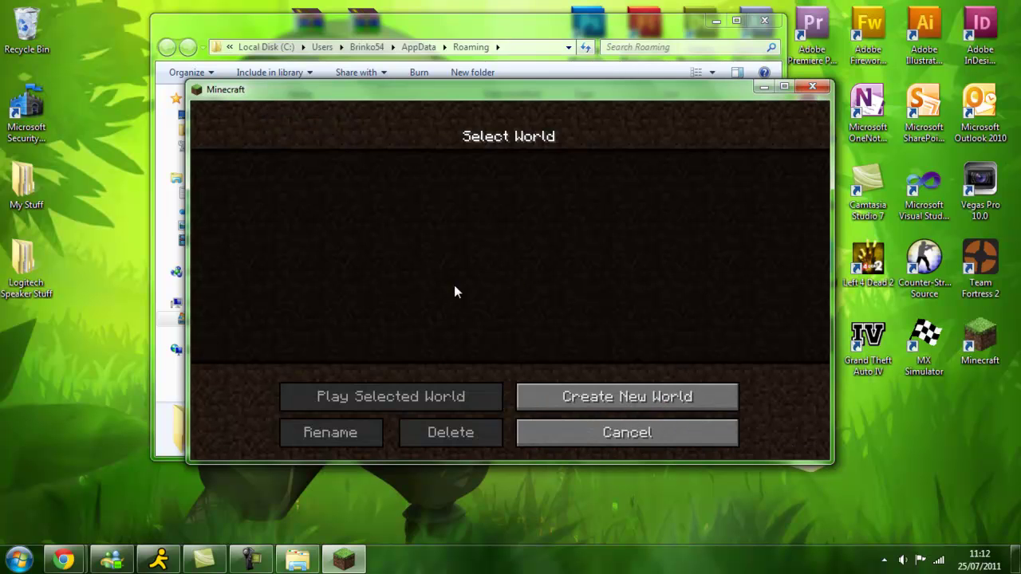
pyautogui.click(626, 422)
pyautogui.click(807, 86)
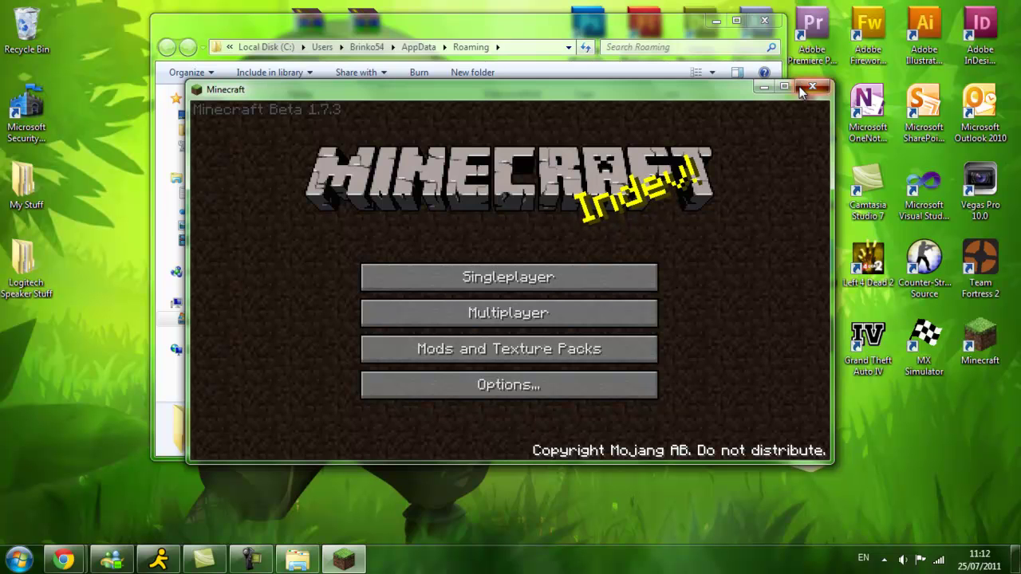
# Open the minecraft archive from the .minecraft bin folder in WinRAR and minimize both windows to show the desktop
pyautogui.doubleClick(356, 120)
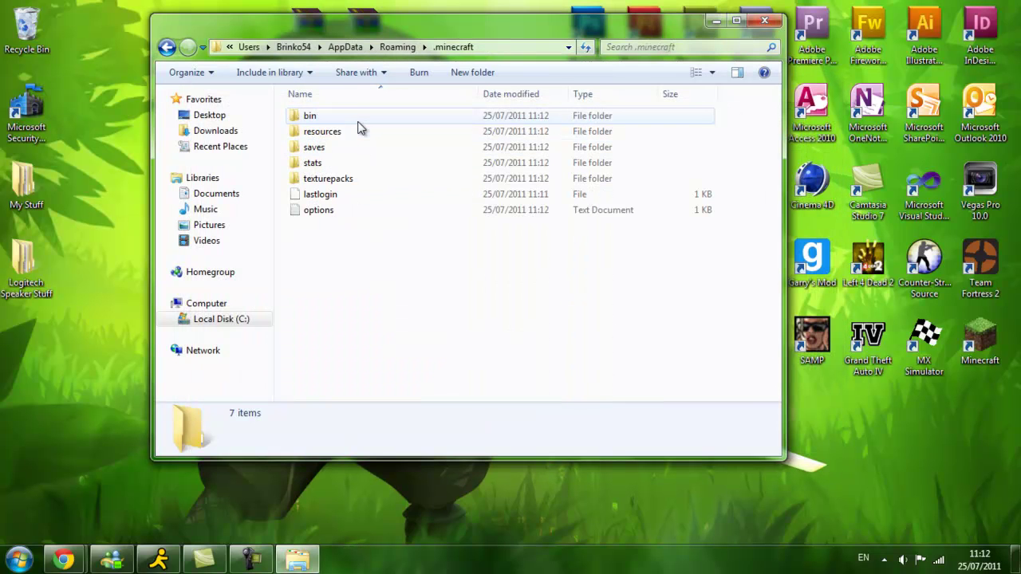
pyautogui.doubleClick(335, 117)
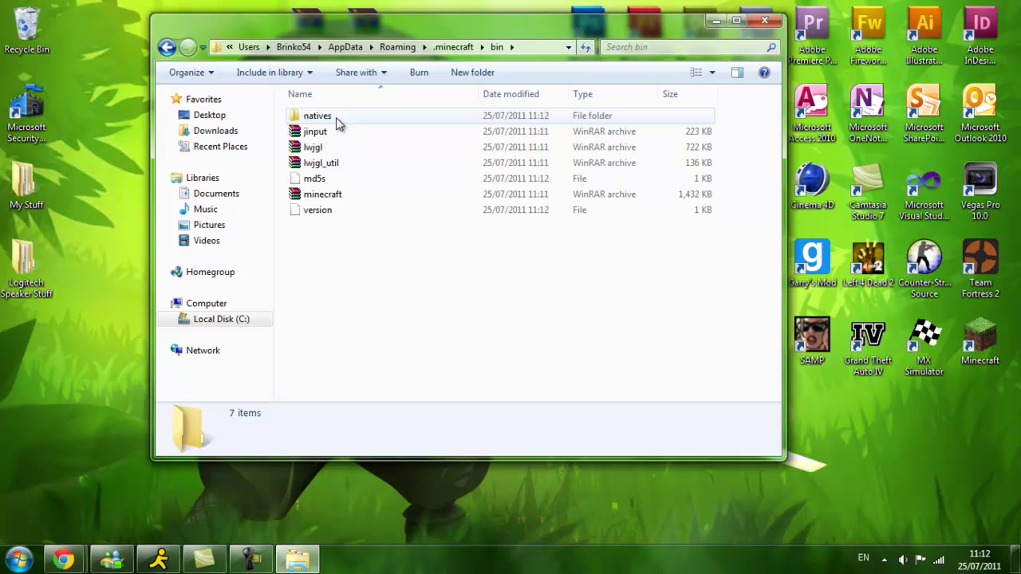
pyautogui.doubleClick(308, 195)
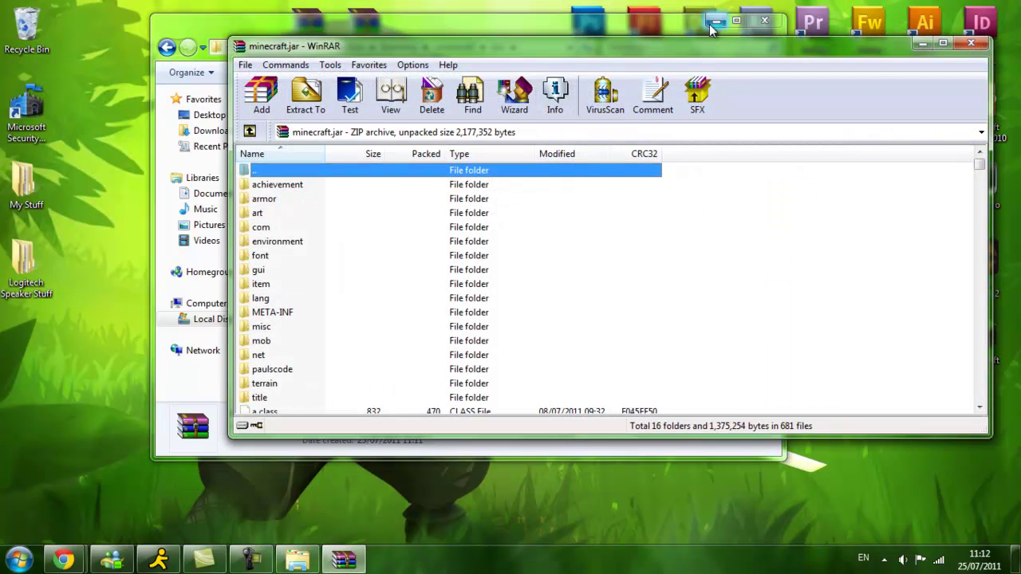
pyautogui.click(920, 41)
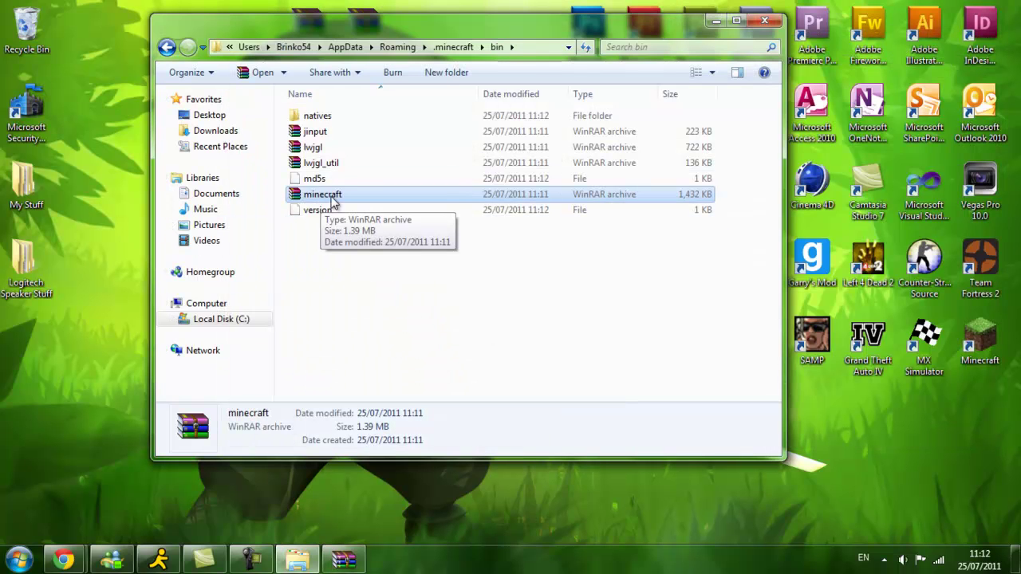
pyautogui.click(715, 22)
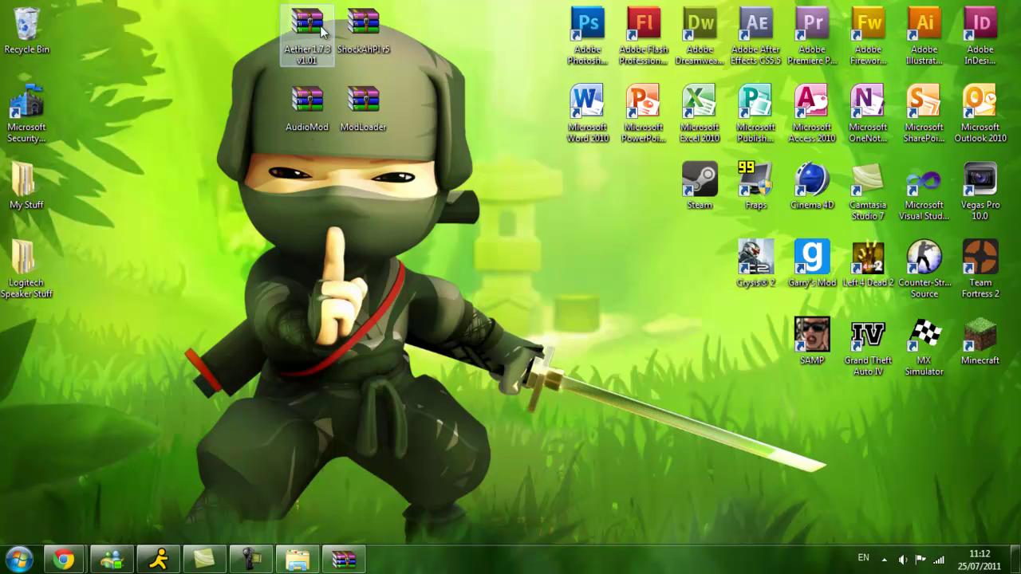
# Move the ModLoader archive beside the desktop folders and extract its contents onto the desktop
pyautogui.moveTo(359, 108); pyautogui.dragTo(25, 351)
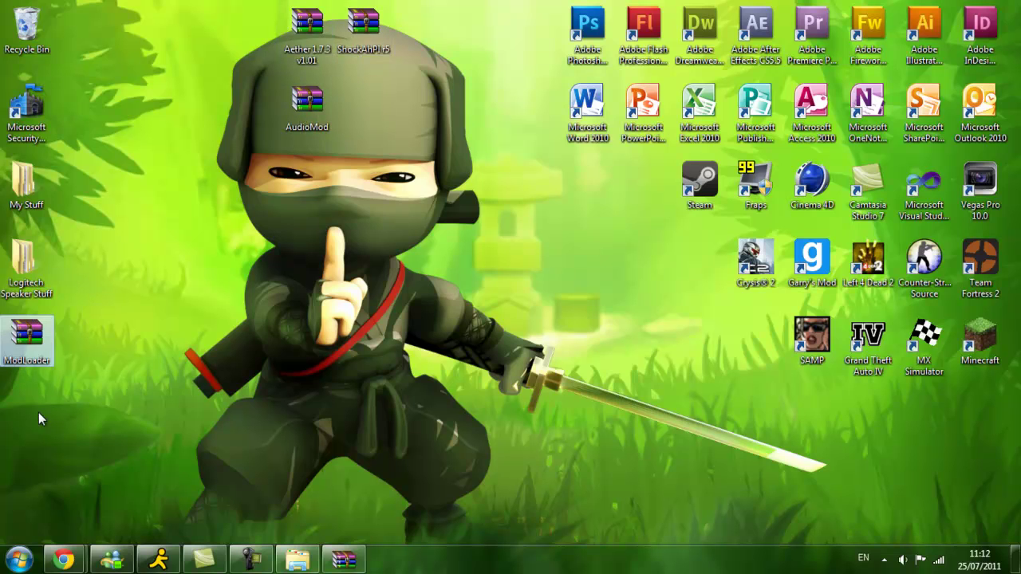
pyautogui.rightClick(24, 355)
pyautogui.click(61, 70)
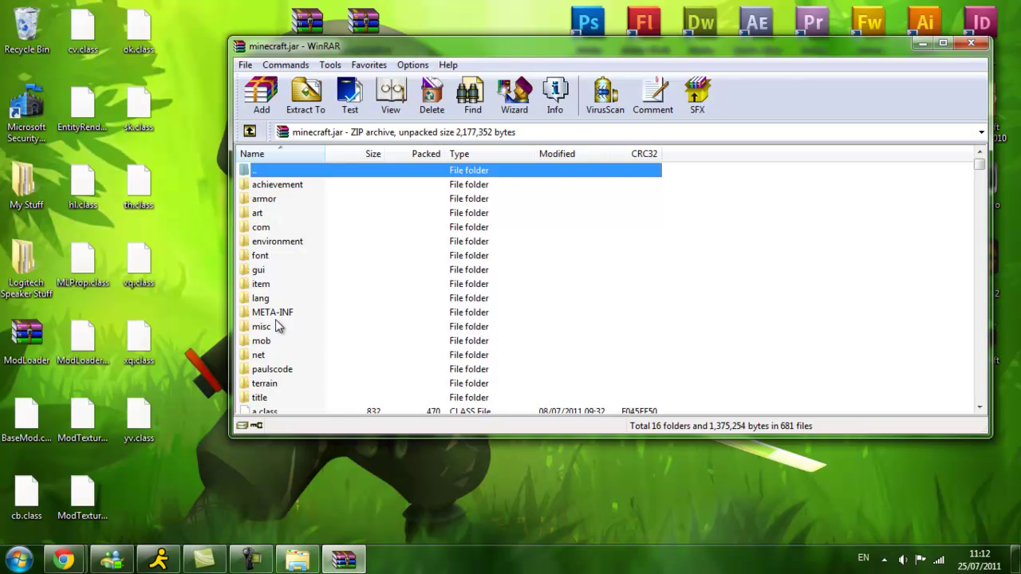
# Delete the META-INF folder from minecraft.jar and add all the extracted ModLoader class files to the archive
pyautogui.click(278, 315)
pyautogui.press('Delete')
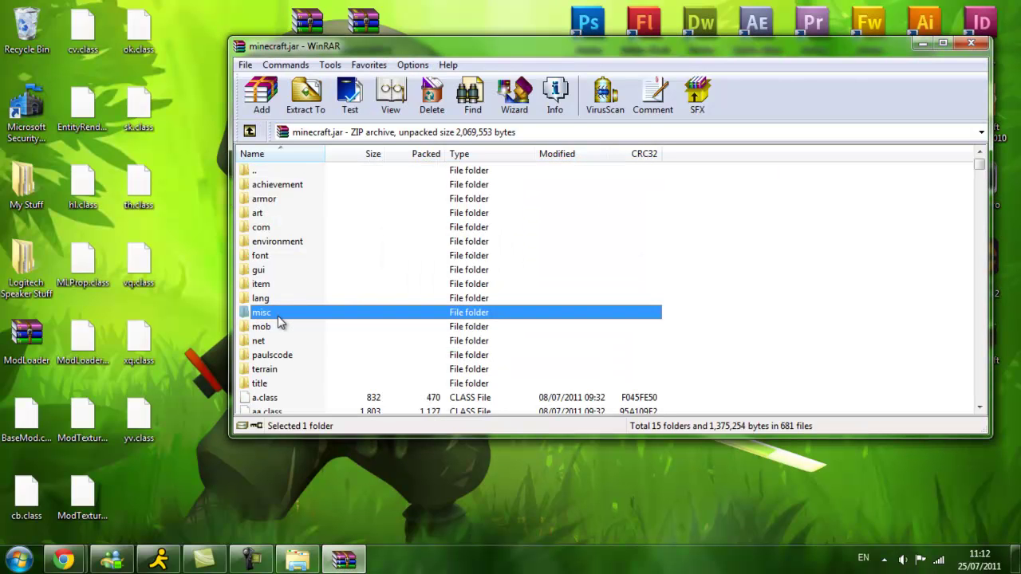
pyautogui.moveTo(208, 526); pyautogui.dragTo(917, 263)
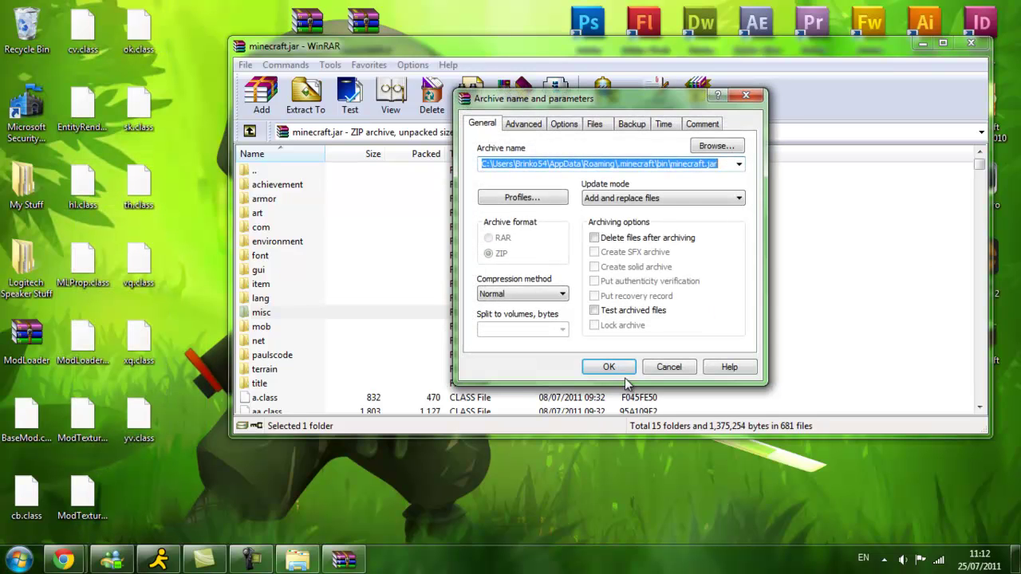
pyautogui.click(623, 371)
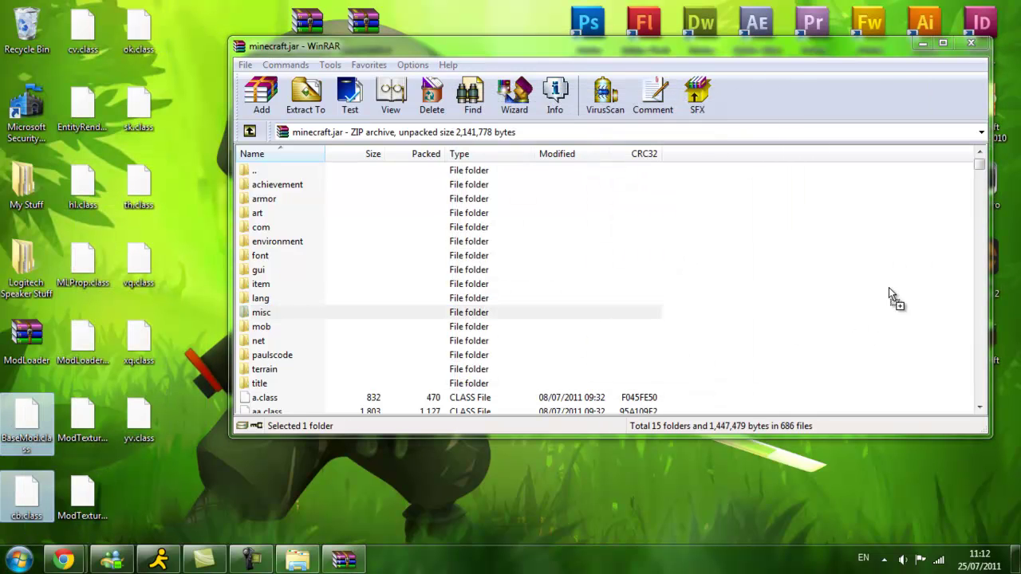
pyautogui.moveTo(888, 287); pyautogui.dragTo(890, 285)
pyautogui.click(614, 366)
# Delete the ModLoader archive and its extracted class files from the desktop
pyautogui.moveTo(217, 509); pyautogui.dragTo(78, 34)
pyautogui.press('Delete')
pyautogui.press('Return')
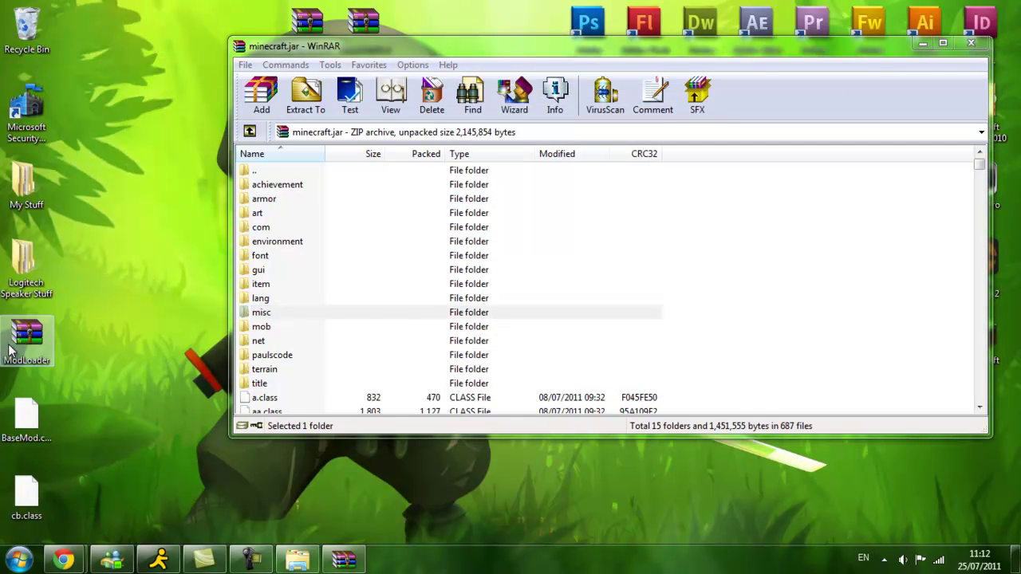
# Extract AudioMod onto the desktop and add its ibxm folder, paulscode folder and yo.class to minecraft.jar
pyautogui.moveTo(346, 48); pyautogui.dragTo(467, 99)
pyautogui.moveTo(293, 102); pyautogui.dragTo(17, 345)
pyautogui.rightClick(17, 347)
pyautogui.click(74, 100)
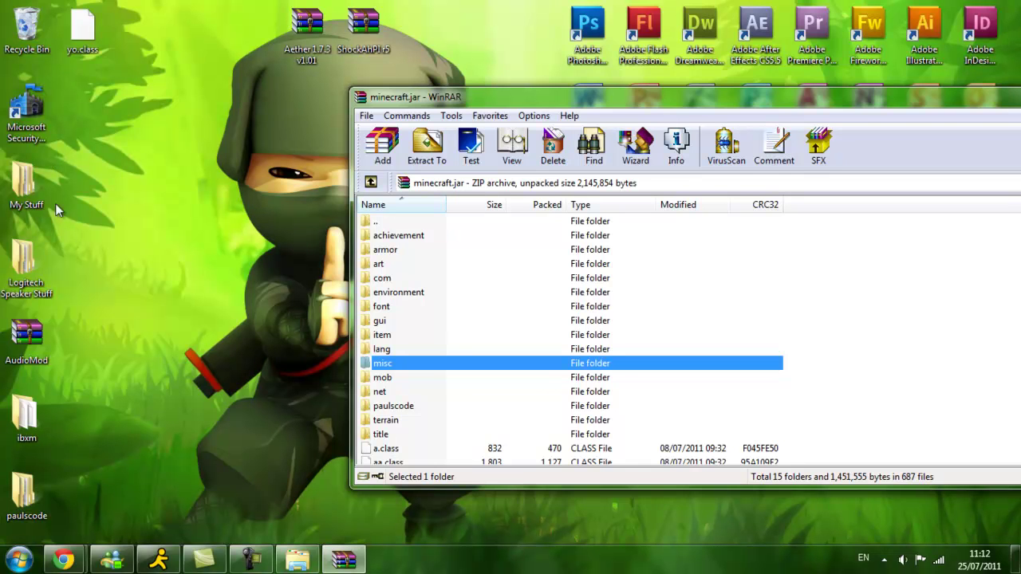
pyautogui.moveTo(82, 32); pyautogui.dragTo(71, 502)
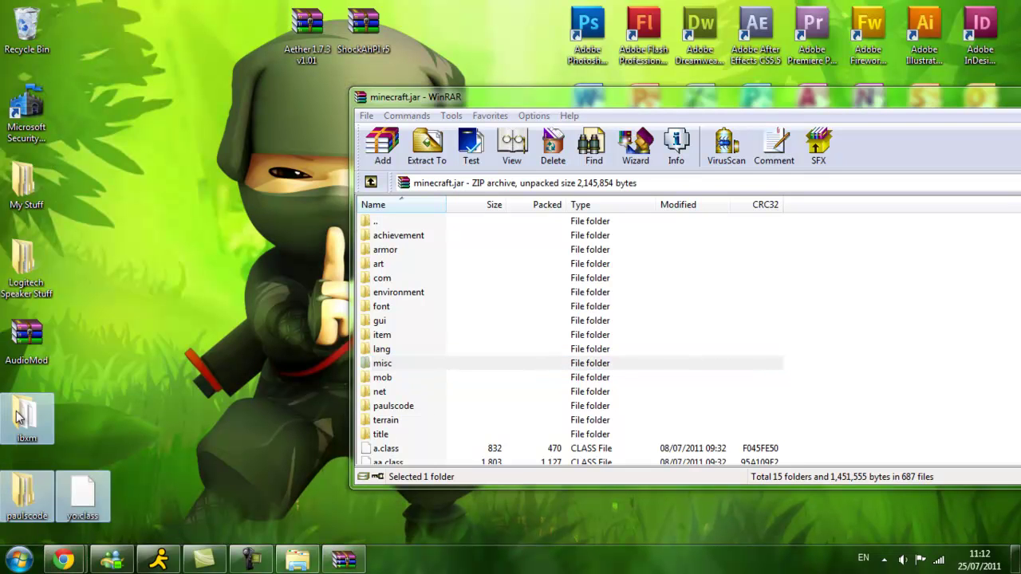
pyautogui.moveTo(949, 339); pyautogui.dragTo(948, 339)
pyautogui.click(724, 417)
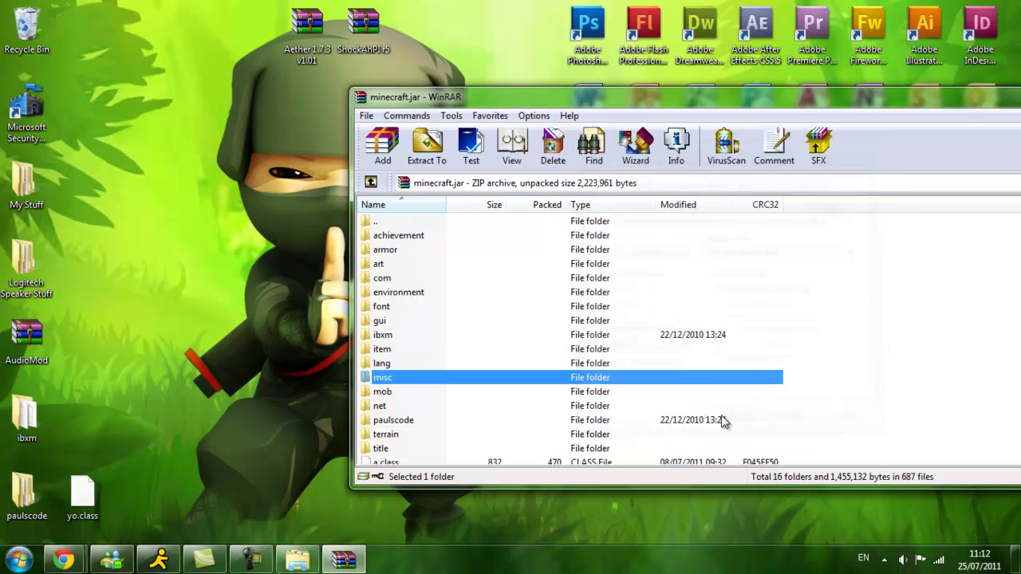
# Delete the AudioMod archive, the ibxm and paulscode folders and yo.class from the desktop
pyautogui.moveTo(149, 536); pyautogui.dragTo(3, 314)
pyautogui.press('Delete')
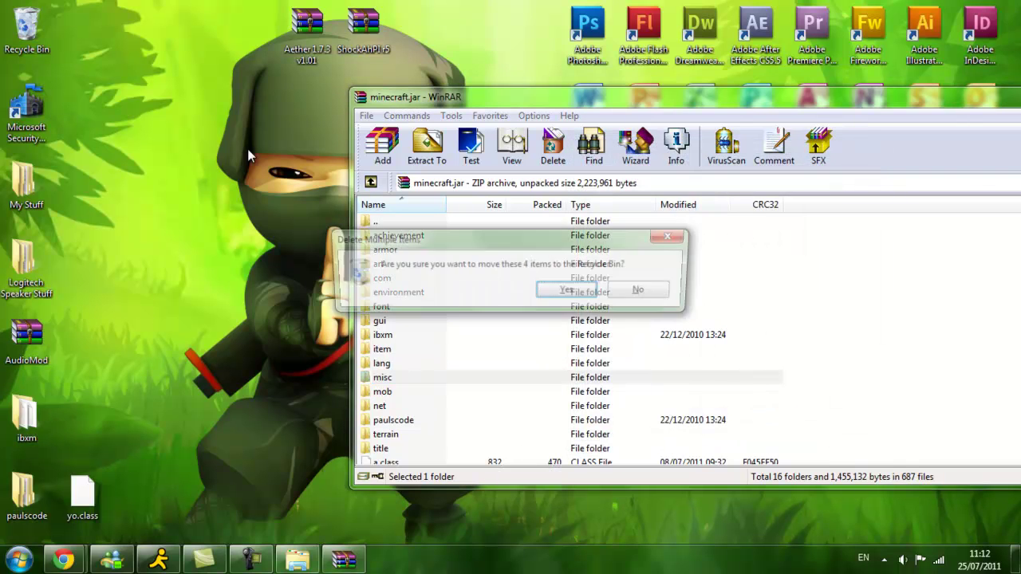
pyautogui.press('Return')
# Extract ShockAhPI r5 onto the desktop and delete its extracted src folder and README file
pyautogui.moveTo(59, 331); pyautogui.dragTo(49, 376)
pyautogui.rightClick(70, 345)
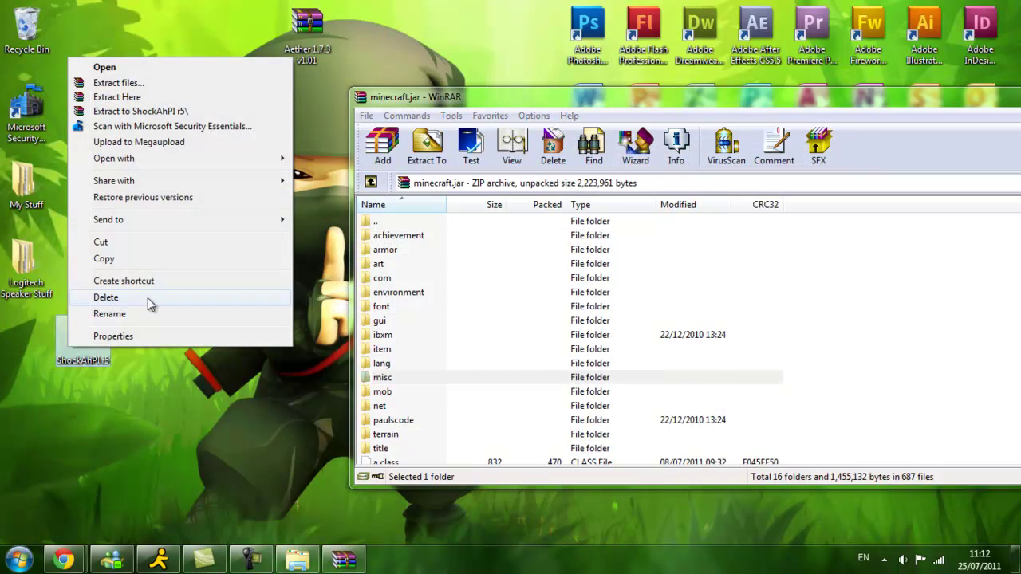
pyautogui.click(125, 98)
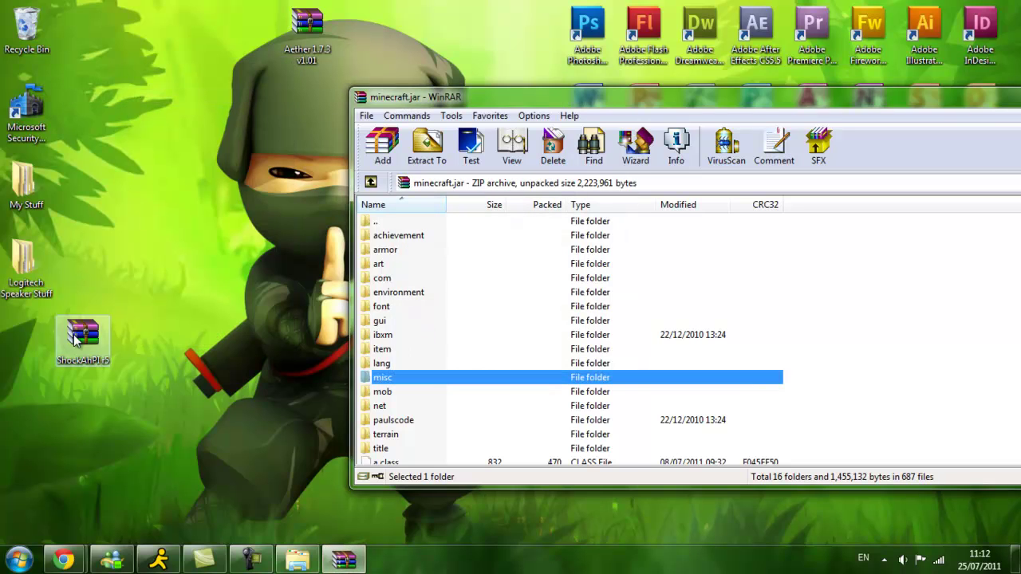
pyautogui.moveTo(73, 334); pyautogui.dragTo(132, 164)
pyautogui.click(27, 416)
pyautogui.press('Delete')
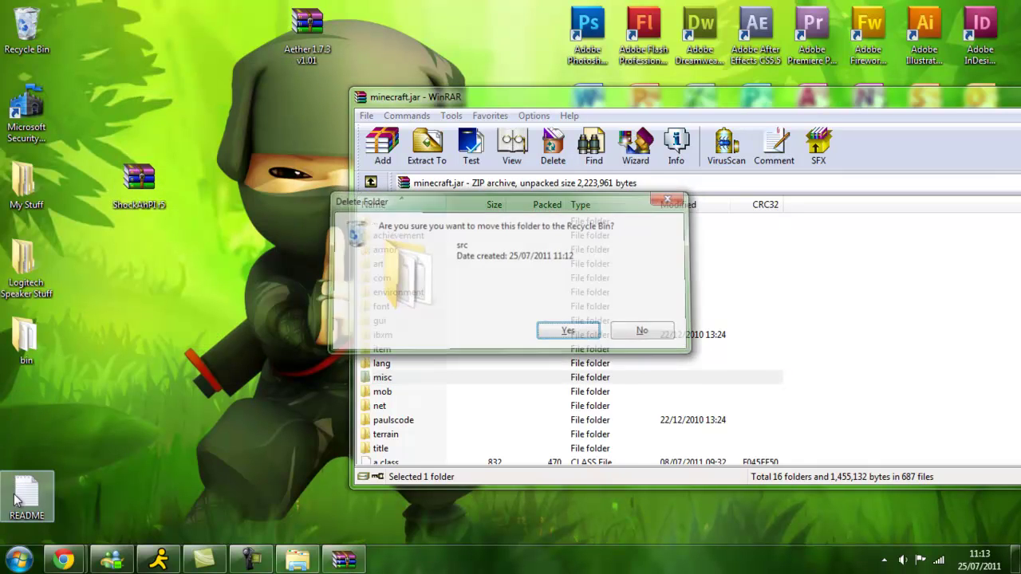
pyautogui.press('Return')
pyautogui.click(16, 503)
pyautogui.press('Delete')
pyautogui.press('Return')
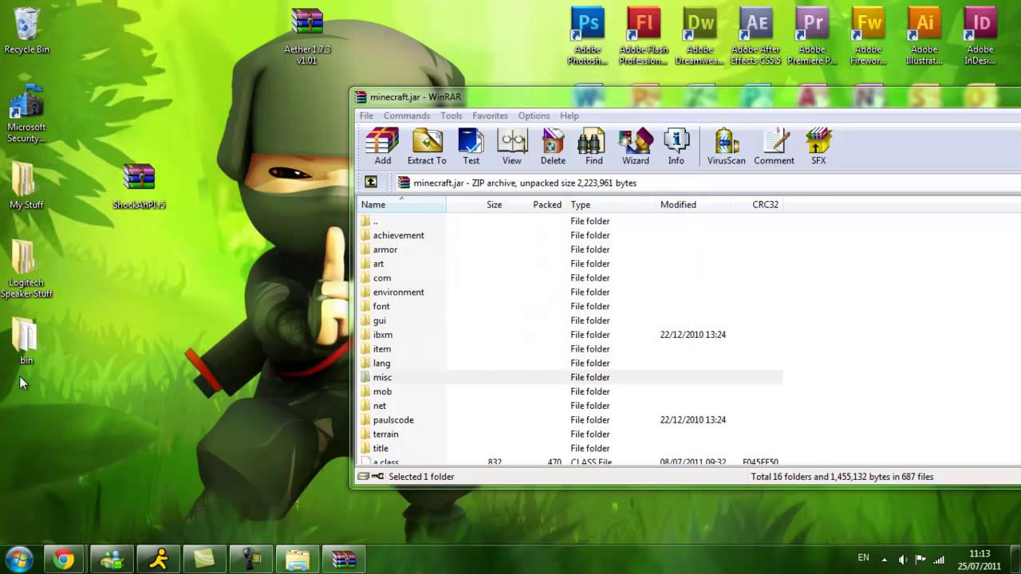
# Add all the class files from the extracted ShockAhPI bin folder to minecraft.jar
pyautogui.doubleClick(26, 357)
pyautogui.scroll(-5, 633, 319)
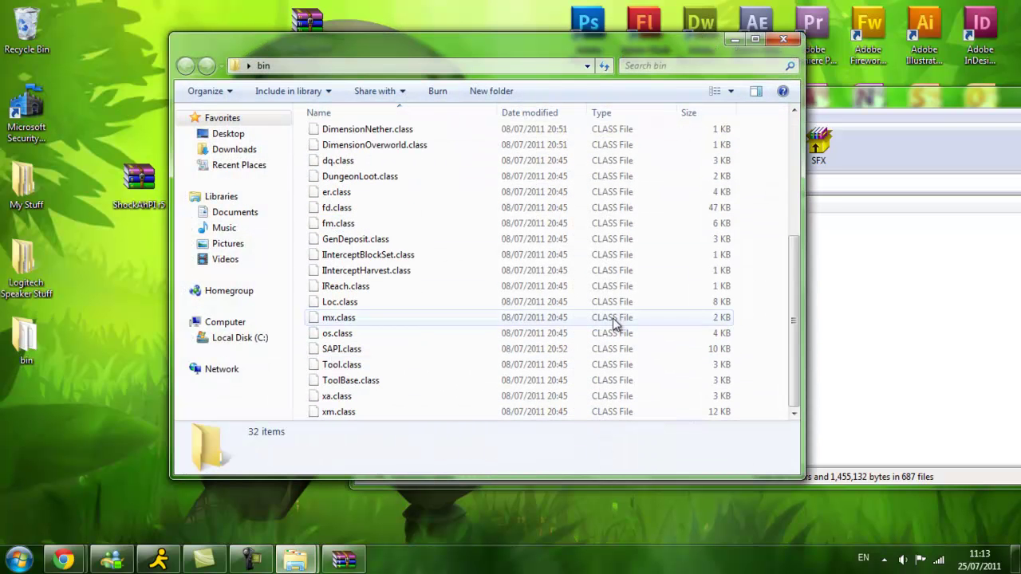
pyautogui.moveTo(742, 414); pyautogui.dragTo(432, 45)
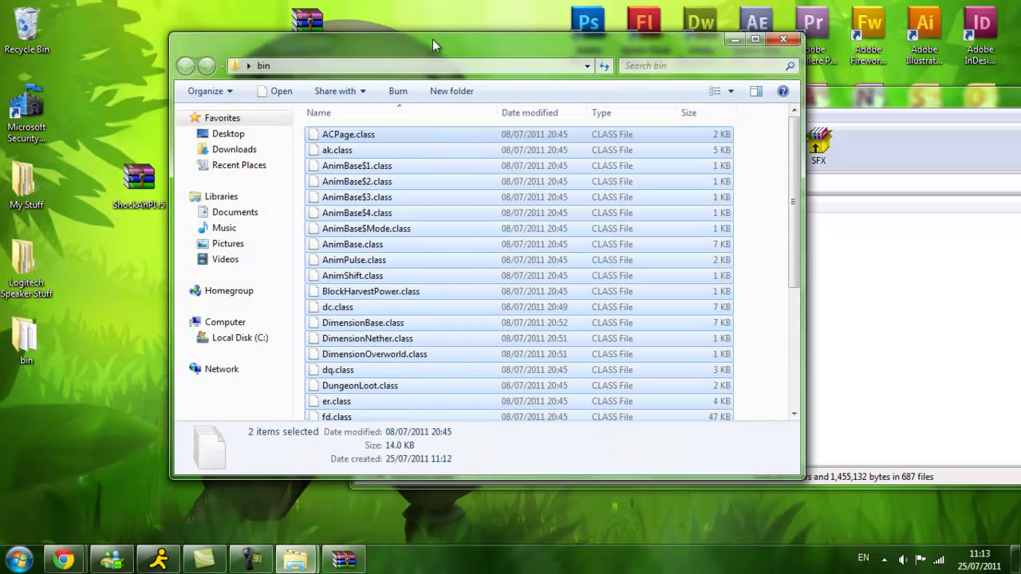
pyautogui.moveTo(983, 405); pyautogui.dragTo(983, 407)
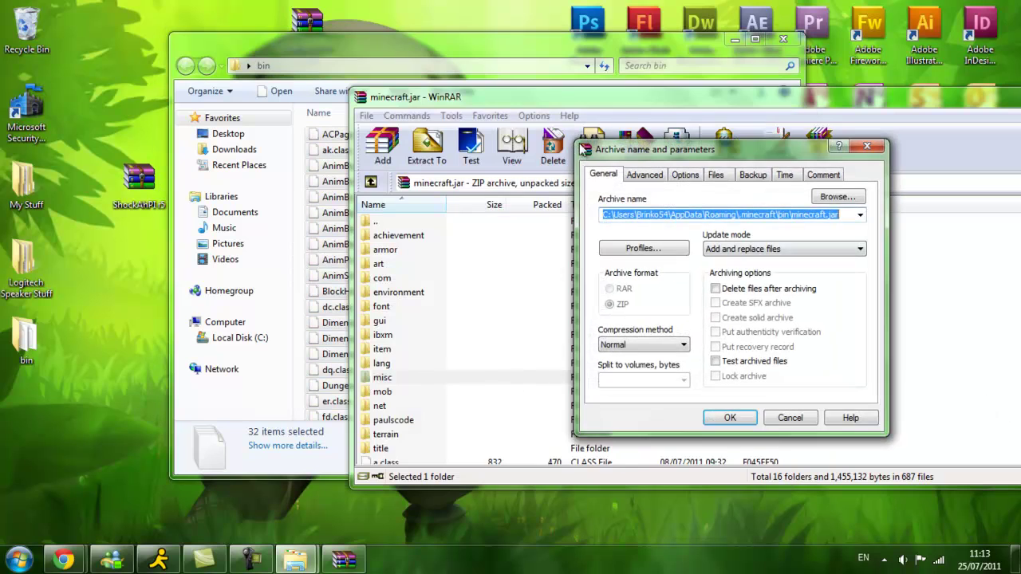
pyautogui.click(729, 418)
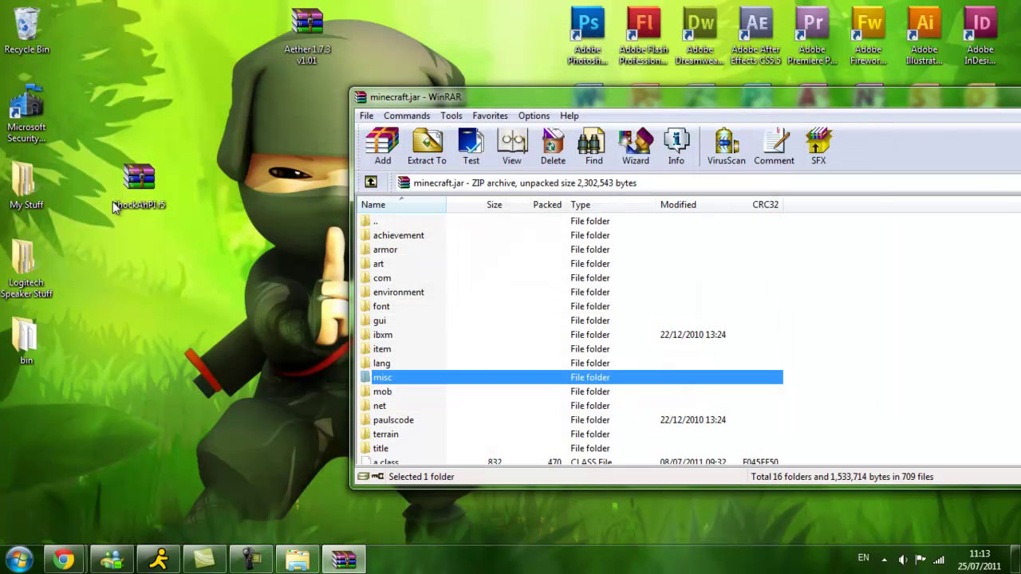
# Delete the ShockAhPI r5 archive and its extracted bin folder from the desktop
pyautogui.moveTo(117, 203); pyautogui.dragTo(12, 382)
pyautogui.moveTo(69, 399); pyautogui.dragTo(24, 325)
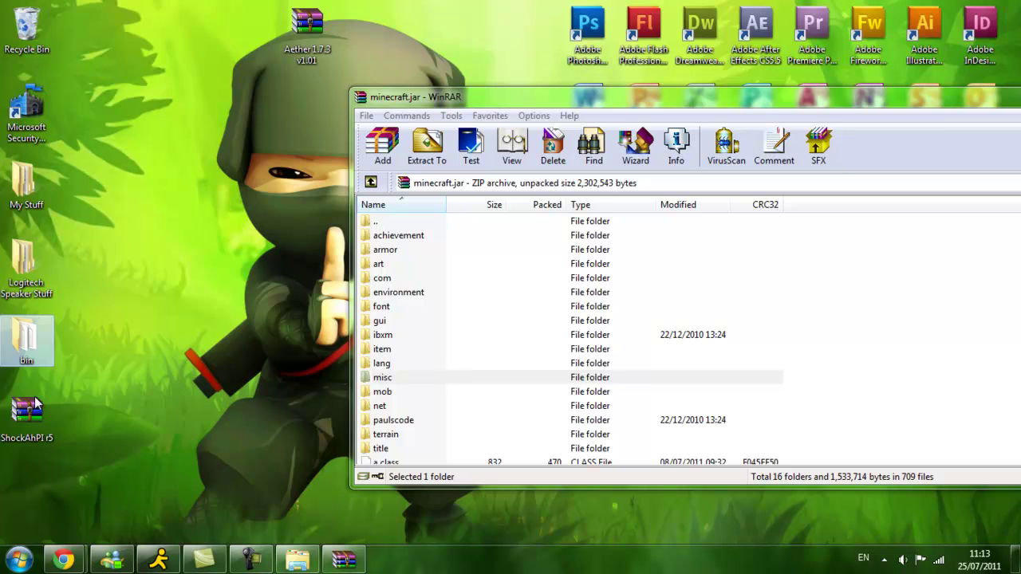
pyautogui.keyDown('ctrl'); pyautogui.click(32, 403); pyautogui.keyUp('ctrl')
pyautogui.press('Delete')
pyautogui.press('Return')
# Extract Aether 1.7.3 v1.01 onto the desktop and add everything in its Jar folder to minecraft.jar
pyautogui.moveTo(304, 33); pyautogui.dragTo(91, 275)
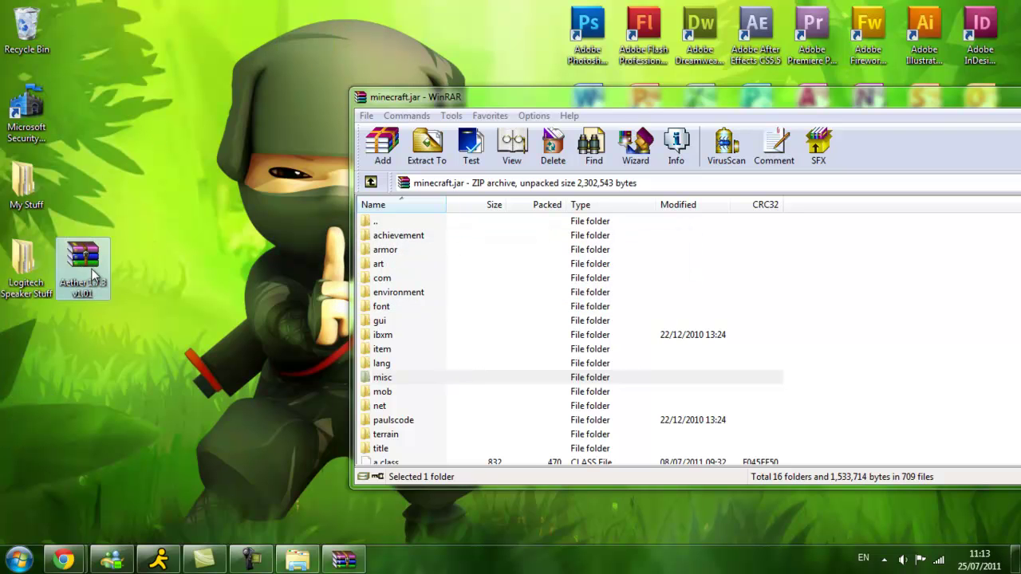
pyautogui.rightClick(92, 273)
pyautogui.click(132, 295)
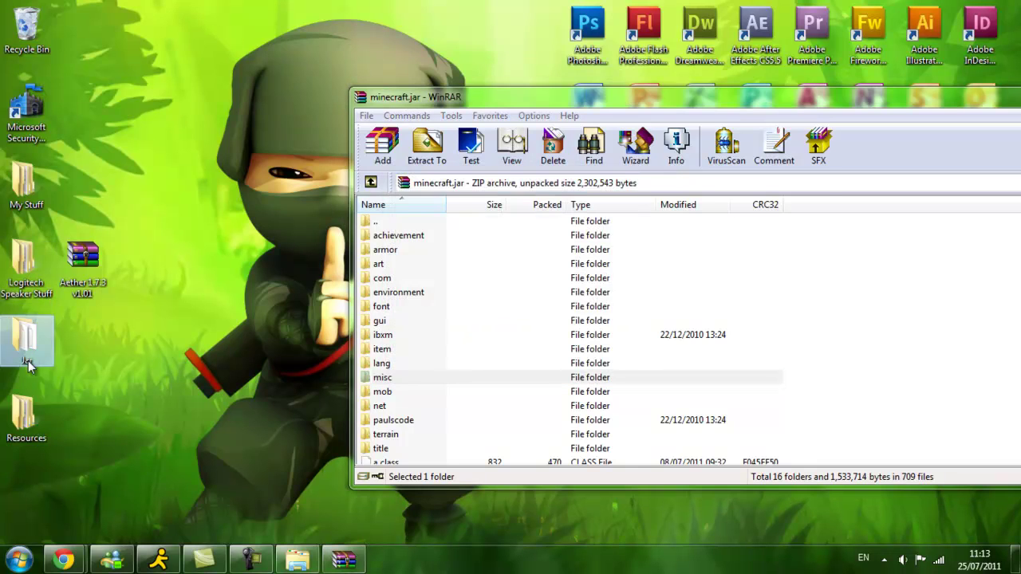
pyautogui.doubleClick(24, 351)
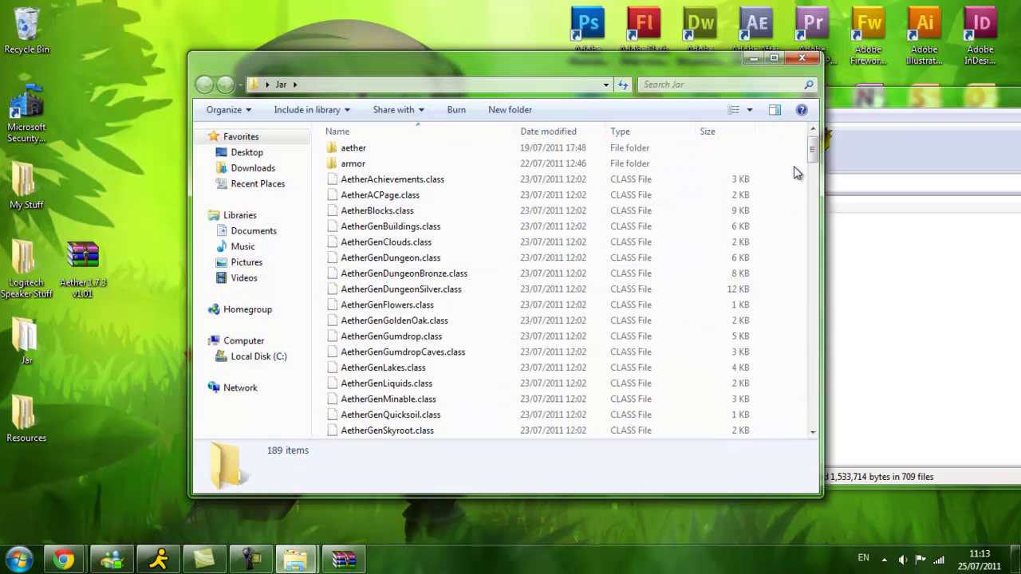
pyautogui.moveTo(810, 164); pyautogui.dragTo(780, 423)
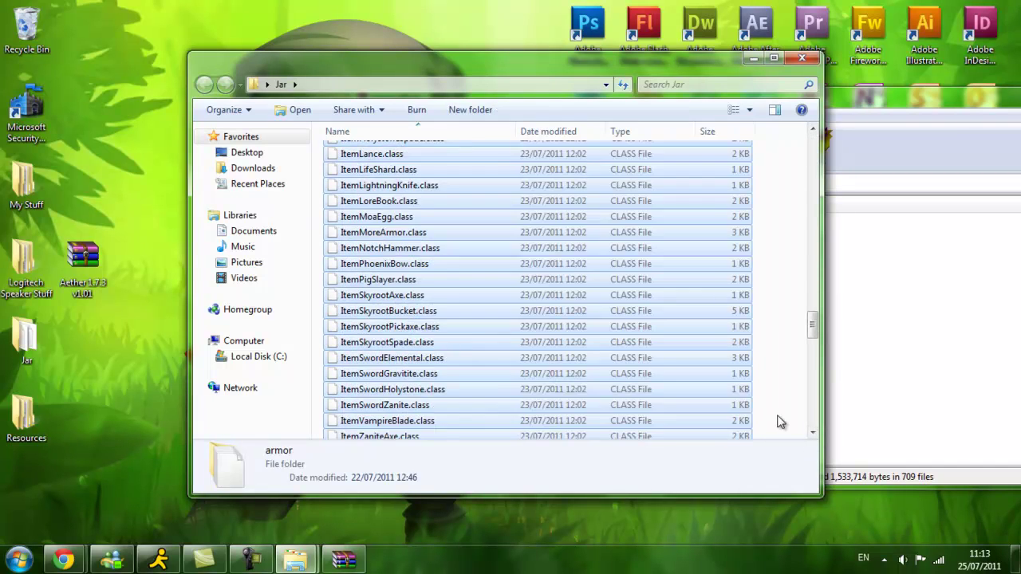
pyautogui.click(777, 421)
pyautogui.hotkey('ctrl', 'a')
pyautogui.moveTo(816, 335); pyautogui.dragTo(803, 158)
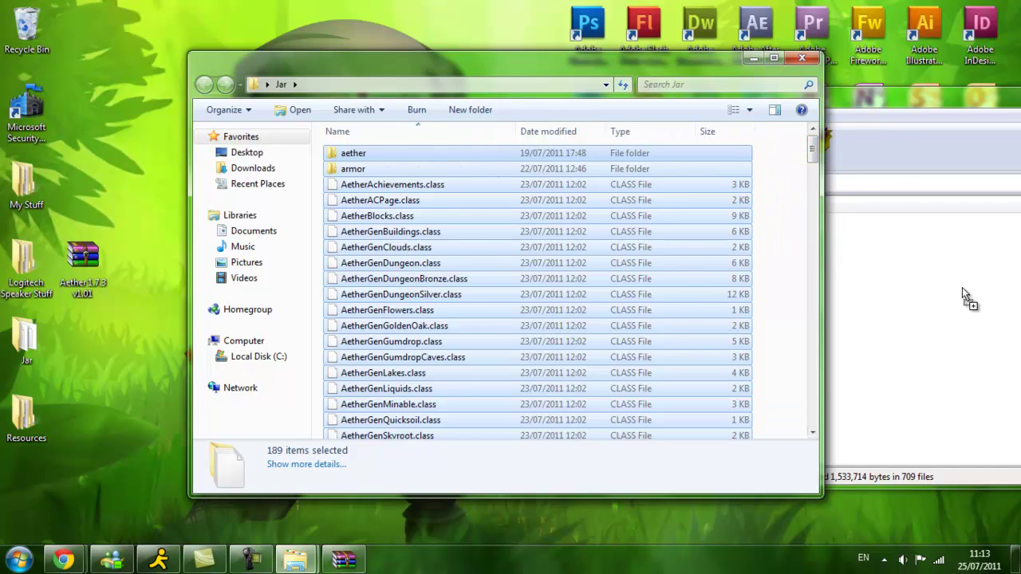
pyautogui.moveTo(965, 296); pyautogui.dragTo(965, 295)
pyautogui.click(729, 423)
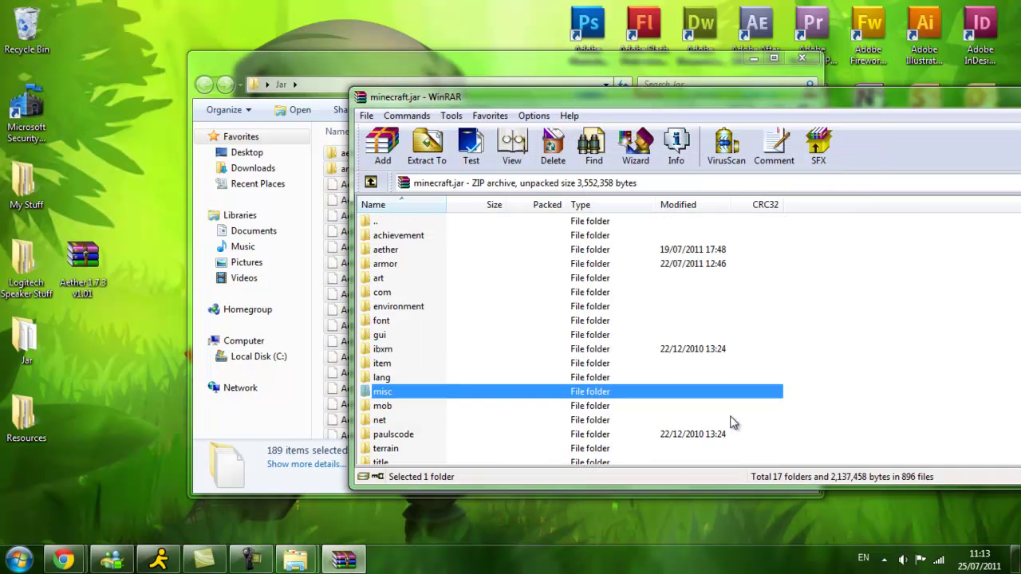
# Close the minecraft.jar archive and the Jar folder, and go back from bin to the .minecraft folder
pyautogui.moveTo(692, 101); pyautogui.dragTo(556, 87)
pyautogui.click(971, 75)
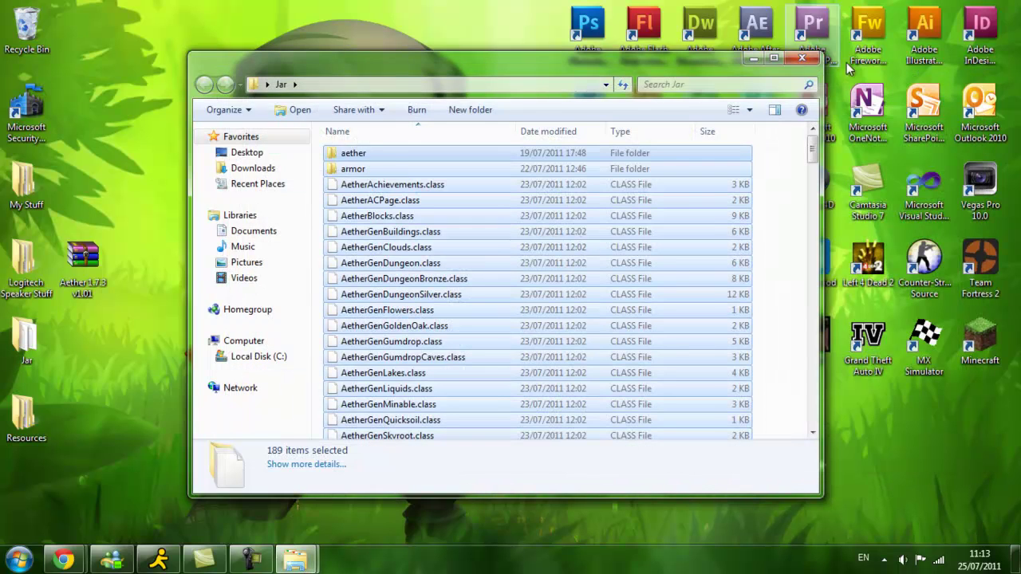
pyautogui.click(801, 59)
pyautogui.click(343, 523)
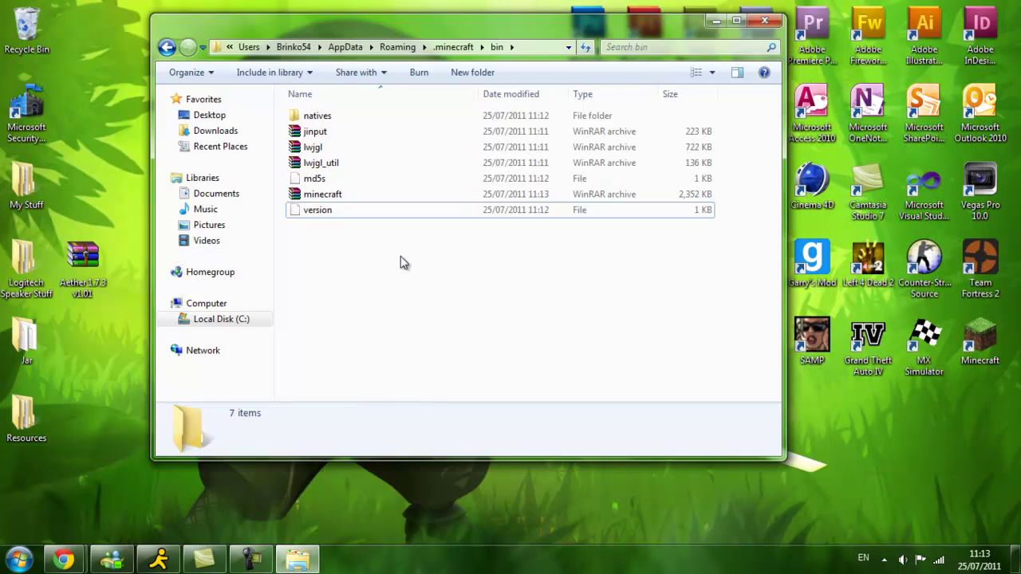
pyautogui.click(166, 48)
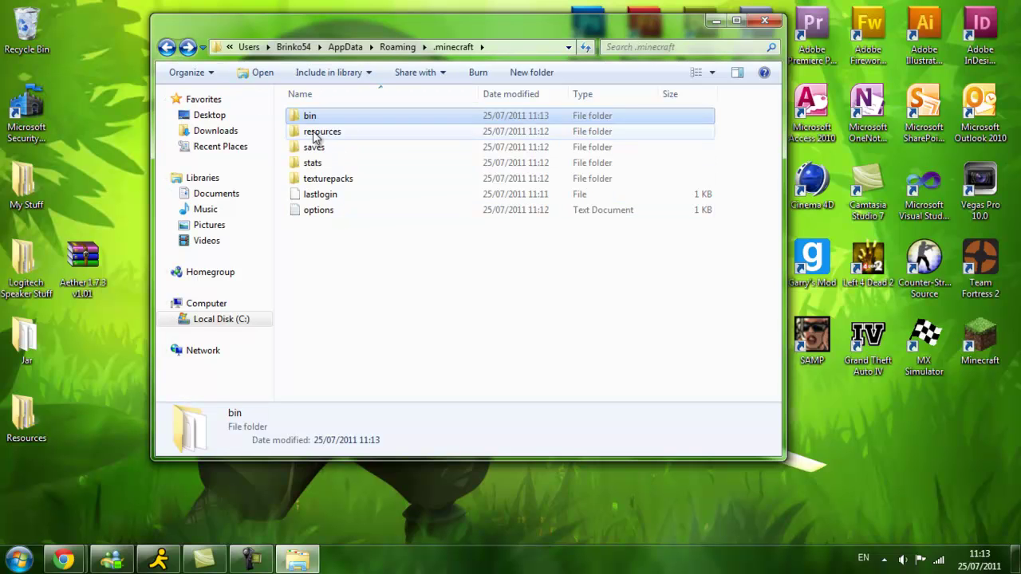
# Open the resources folder inside .minecraft and place the extracted Resources folder from the desktop alongside it
pyautogui.doubleClick(316, 134)
pyautogui.doubleClick(320, 118)
pyautogui.click(169, 53)
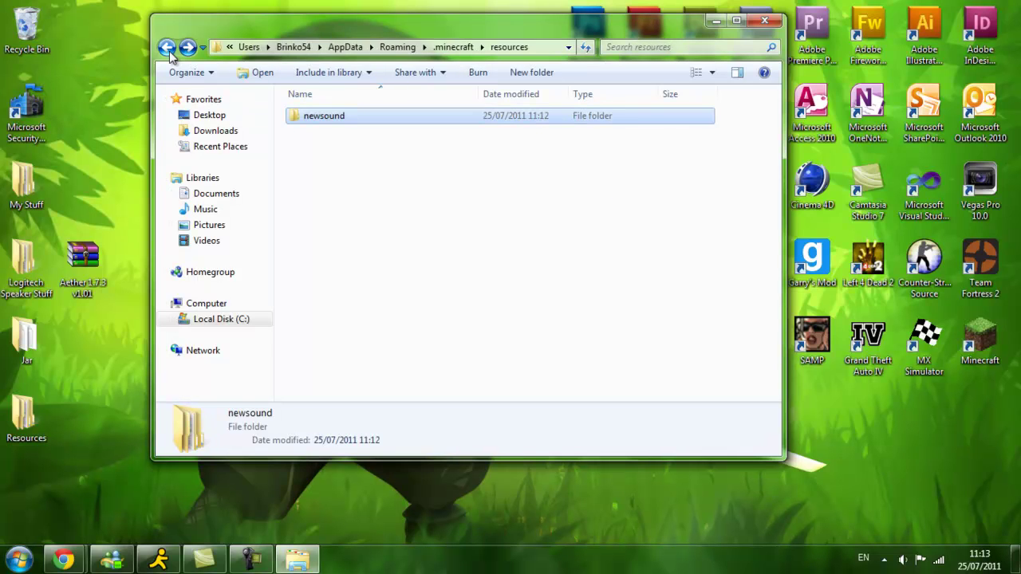
pyautogui.click(24, 431)
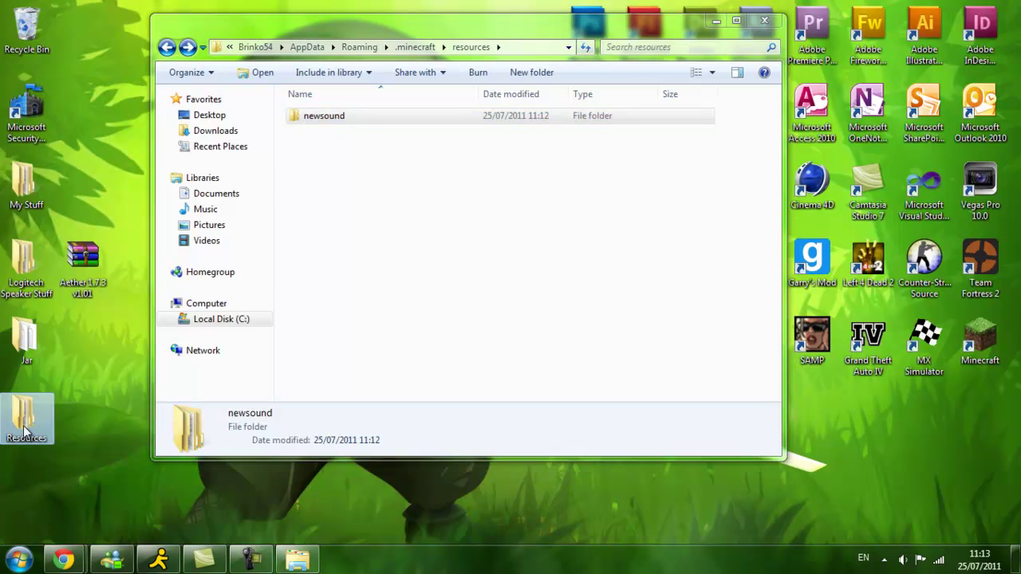
pyautogui.doubleClick(24, 431)
pyautogui.moveTo(318, 86); pyautogui.dragTo(667, 51)
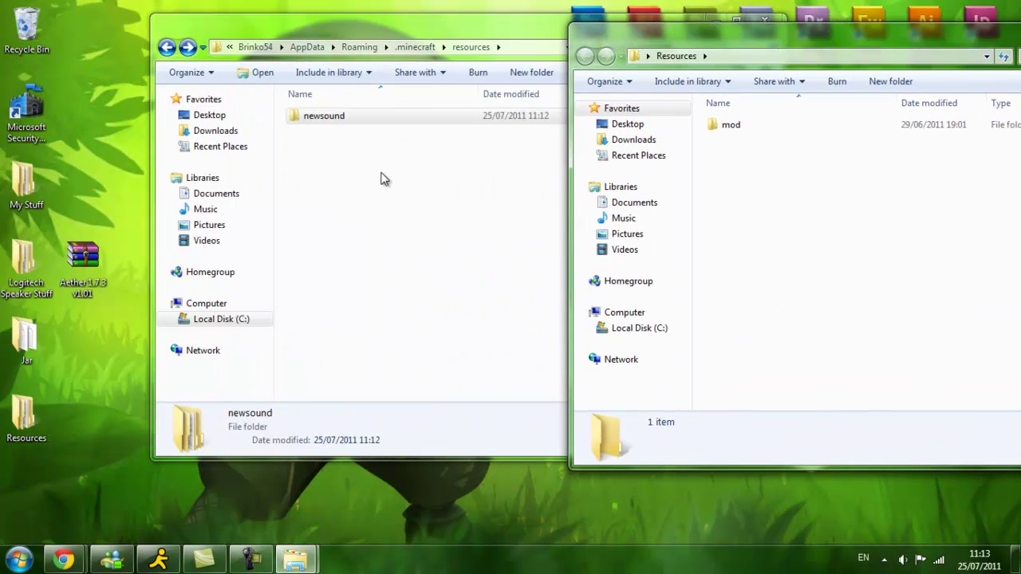
# Move the mod folder from the extracted Resources folder into .minecraft's resources folder and close both folder windows
pyautogui.click(359, 178)
pyautogui.click(871, 243)
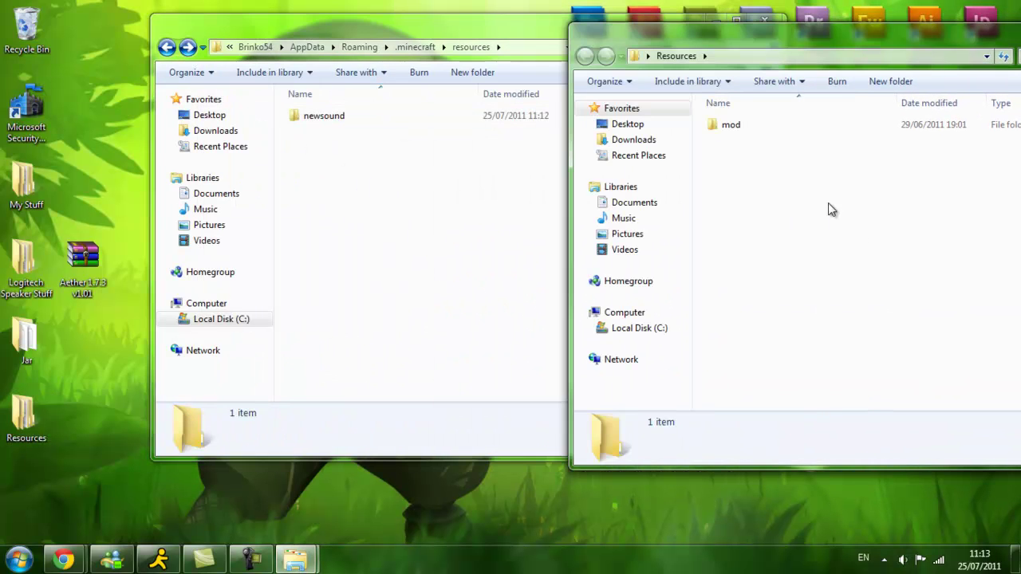
pyautogui.doubleClick(730, 126)
pyautogui.moveTo(845, 270); pyautogui.dragTo(383, 180)
pyautogui.click(585, 56)
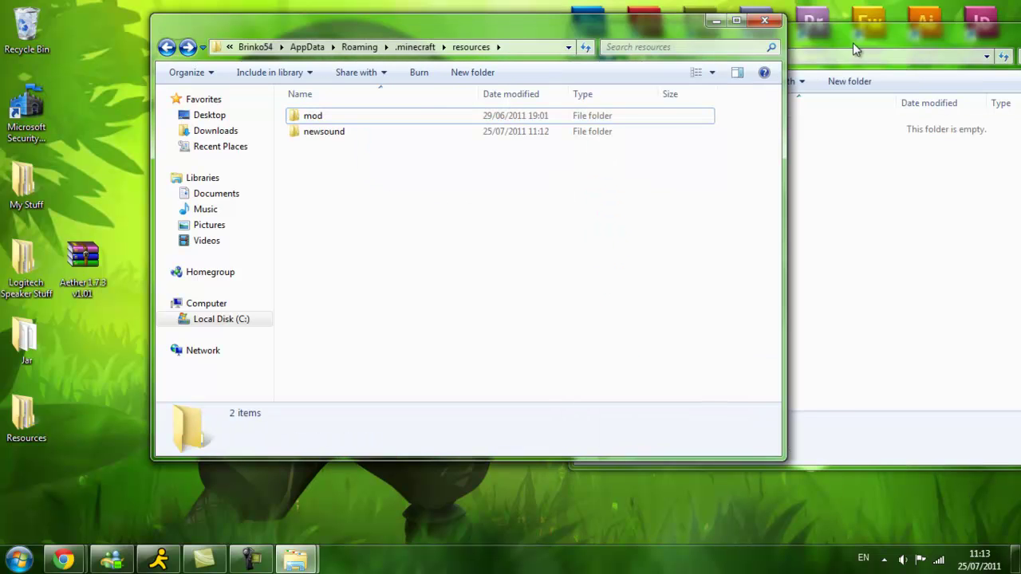
pyautogui.moveTo(853, 50); pyautogui.dragTo(481, 35)
pyautogui.click(811, 16)
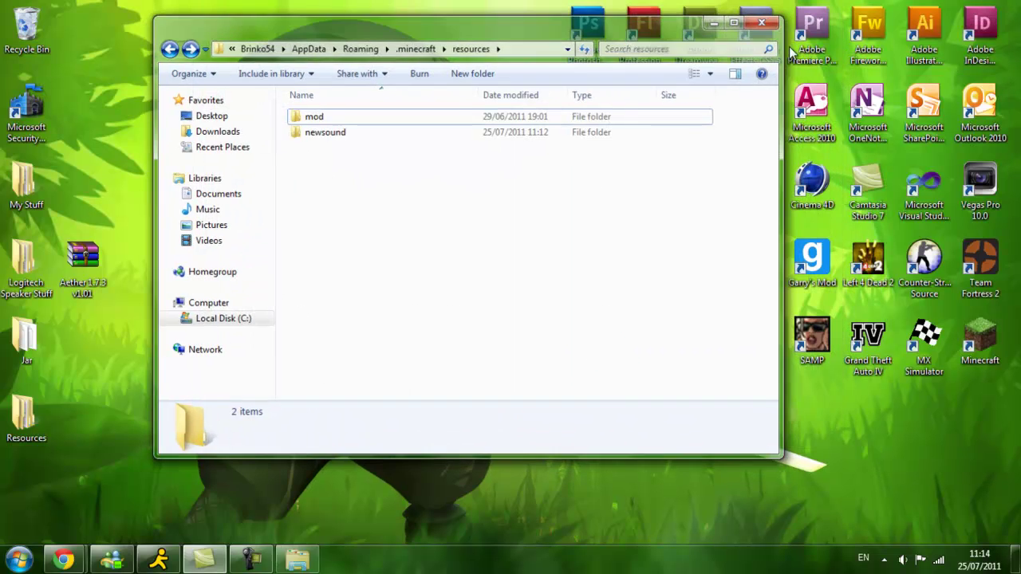
pyautogui.click(697, 16)
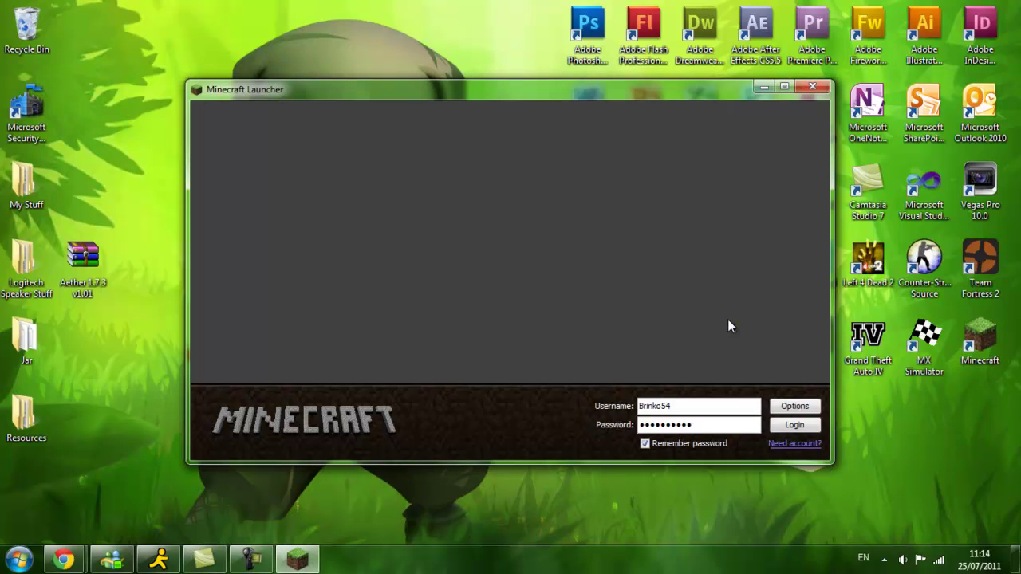
# Log in to the Minecraft Launcher with the saved account and start creating a new singleplayer world
pyautogui.click(802, 428)
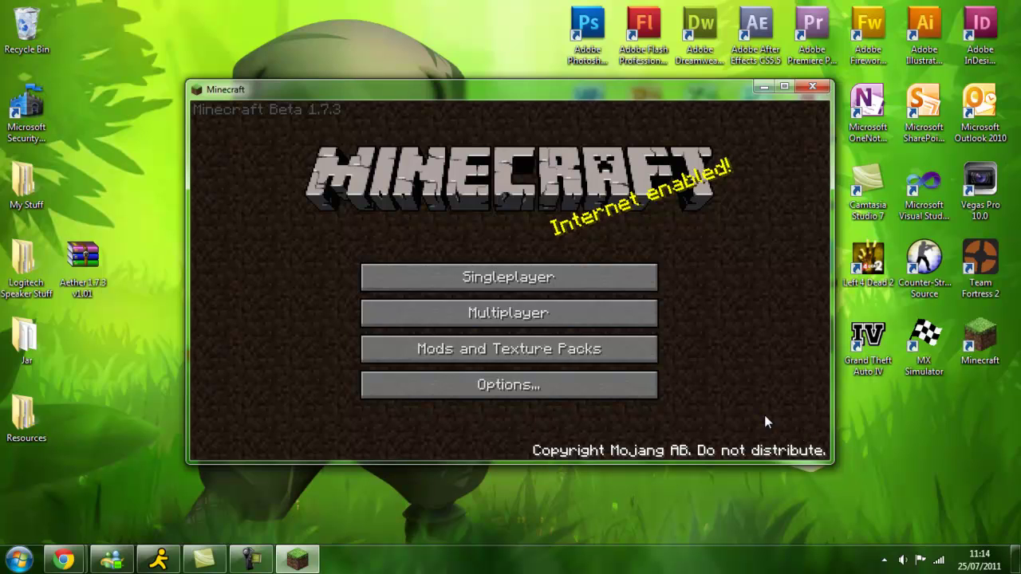
pyautogui.click(580, 279)
pyautogui.click(621, 396)
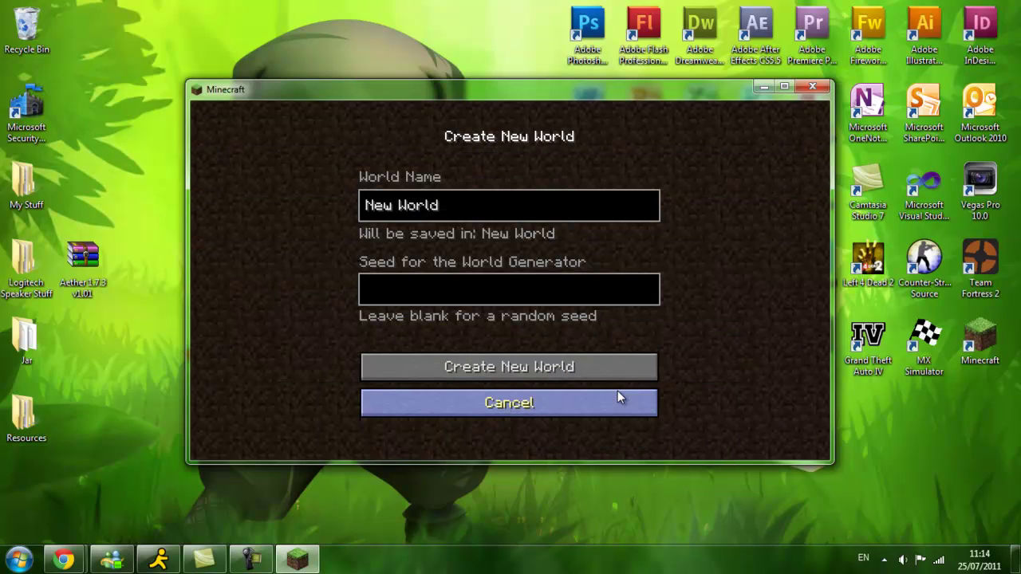
# Create the new world with the name Aether and a blank seed, and maximize the game window
pyautogui.press('BackSpace')
pyautogui.press('BackSpace')
pyautogui.press('BackSpace')
pyautogui.press('BackSpace')
pyautogui.press('BackSpace')
pyautogui.press('BackSpace')
pyautogui.press('BackSpace')
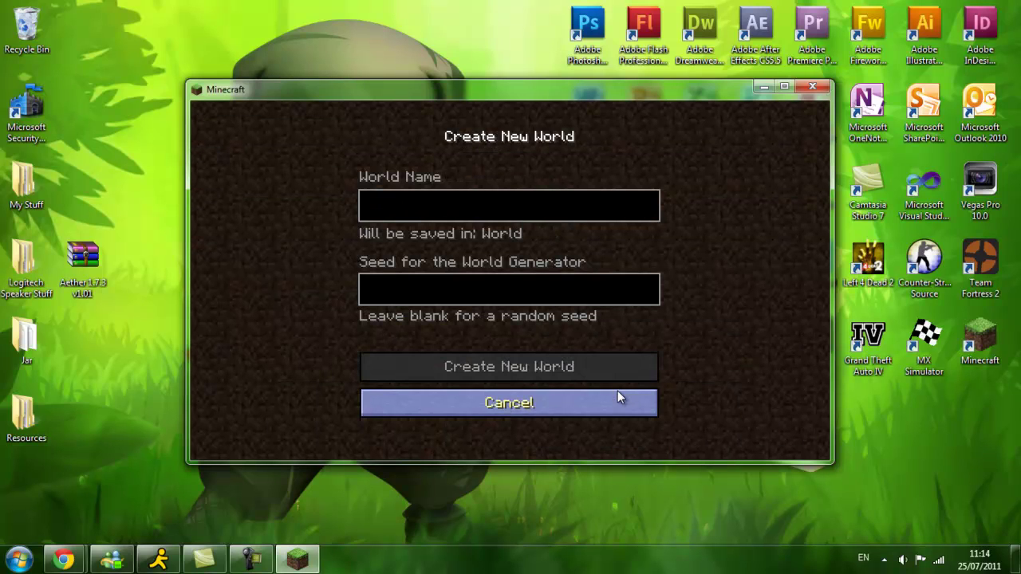
pyautogui.write('Aether')
pyautogui.press('Return')
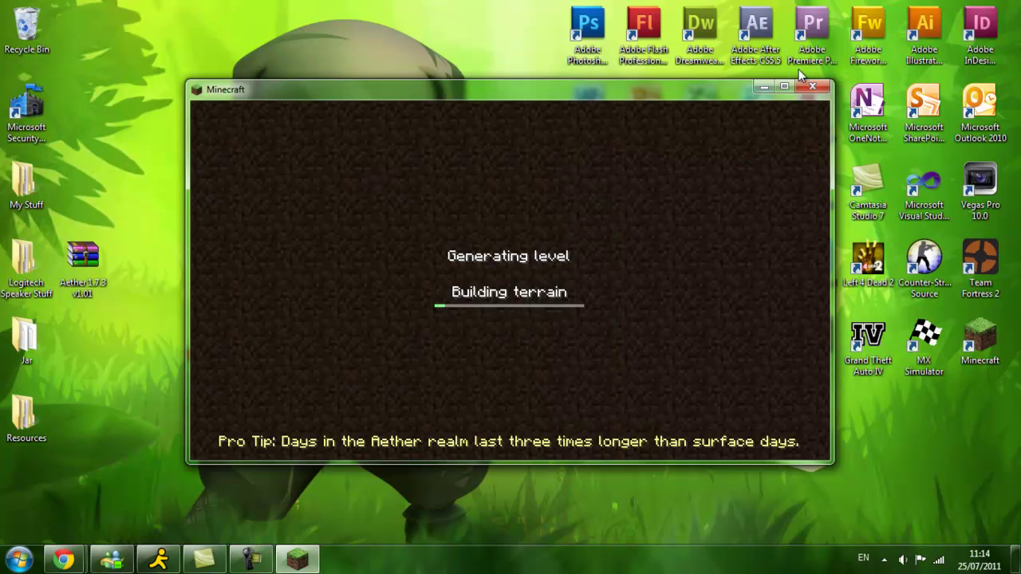
pyautogui.click(783, 86)
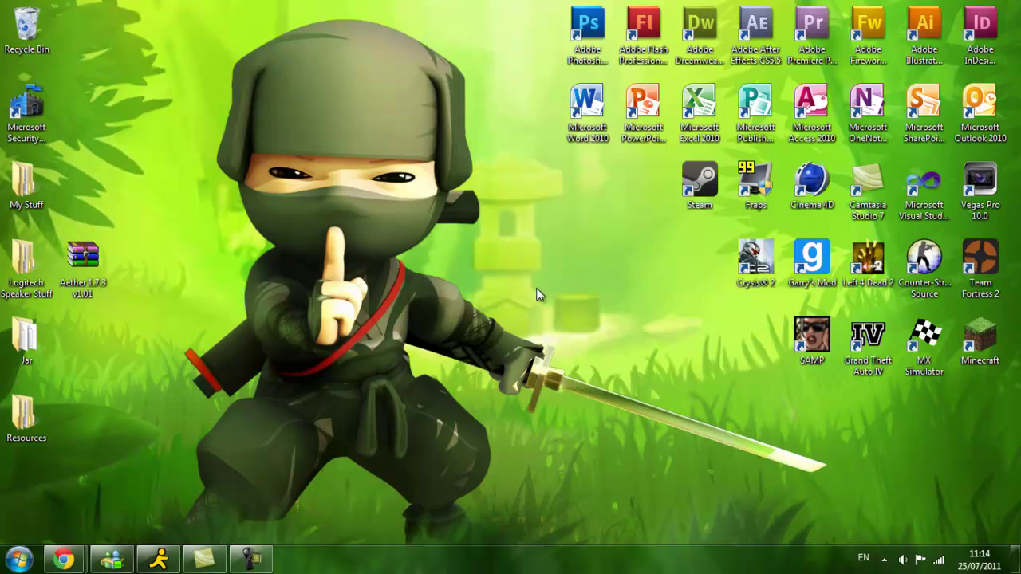
# Log in to Minecraft again and load the world from the singleplayer world list
pyautogui.click(779, 427)
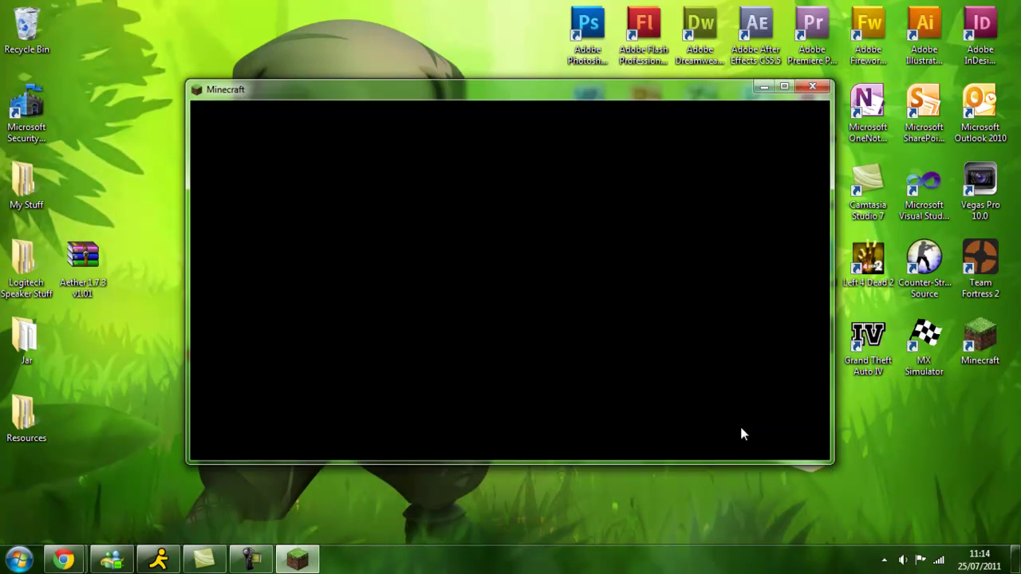
pyautogui.click(558, 276)
pyautogui.click(510, 269)
pyautogui.click(434, 269)
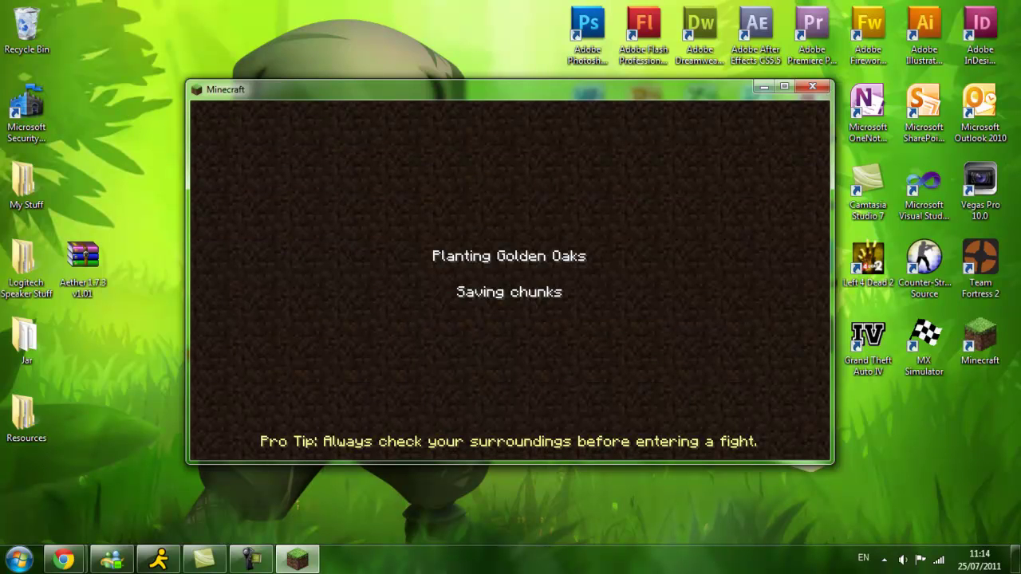
# Pause the game, maximize its window and return to the game
pyautogui.press('w')
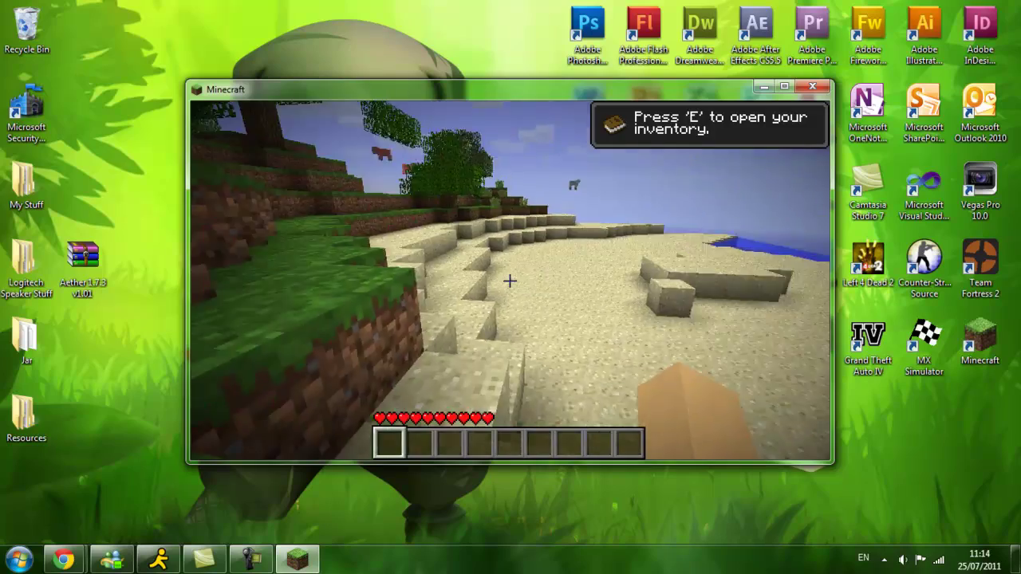
pyautogui.press('Escape')
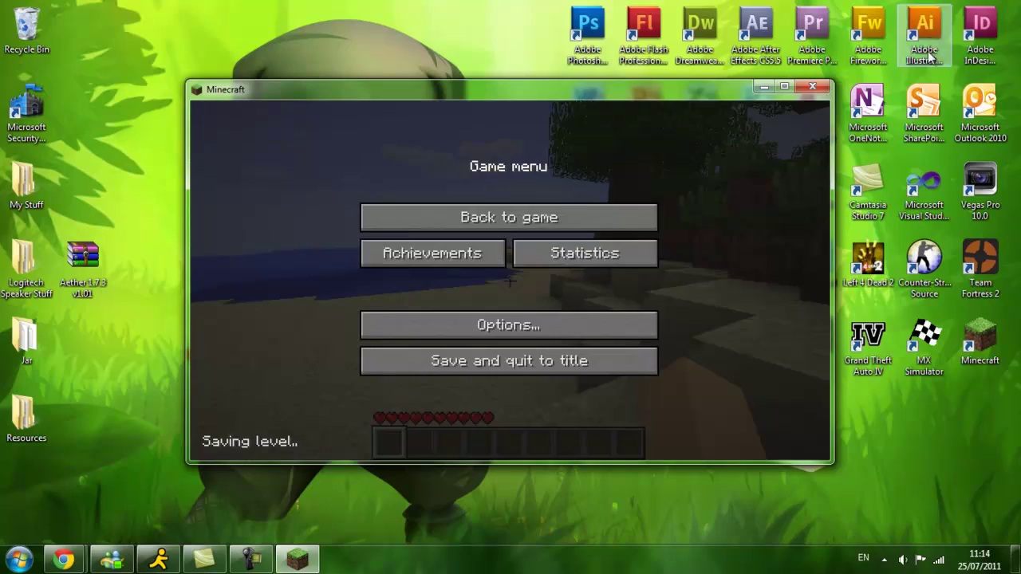
pyautogui.click(783, 85)
pyautogui.click(536, 173)
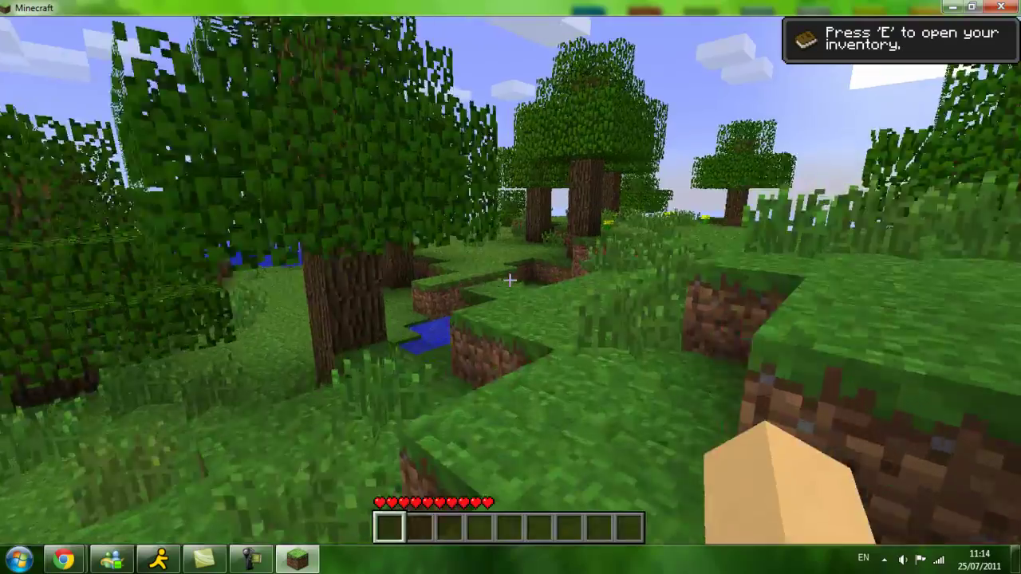
# Explore the forest and pond around the starting area, briefly showing the debug information
pyautogui.press('w')
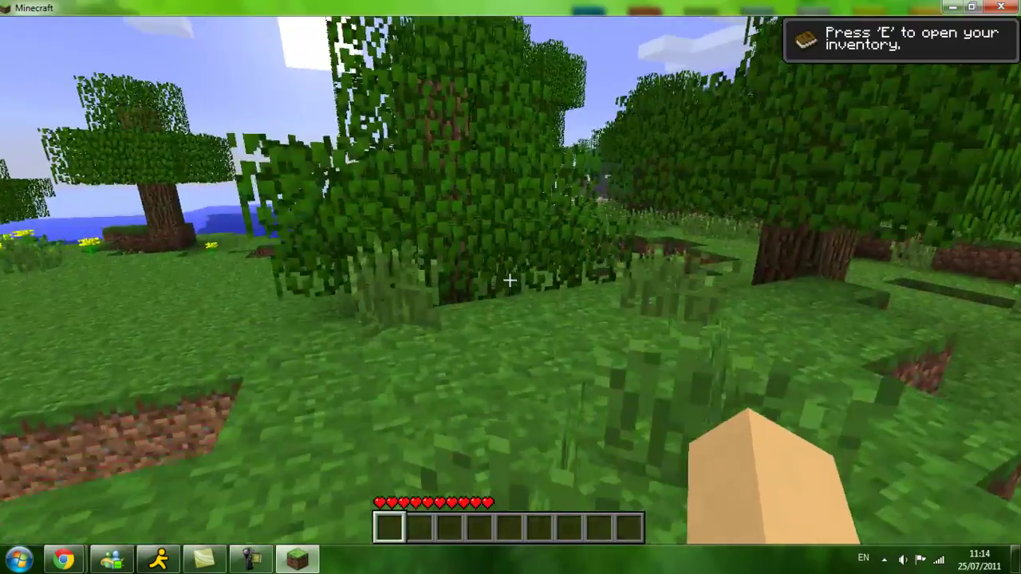
pyautogui.press('F3')
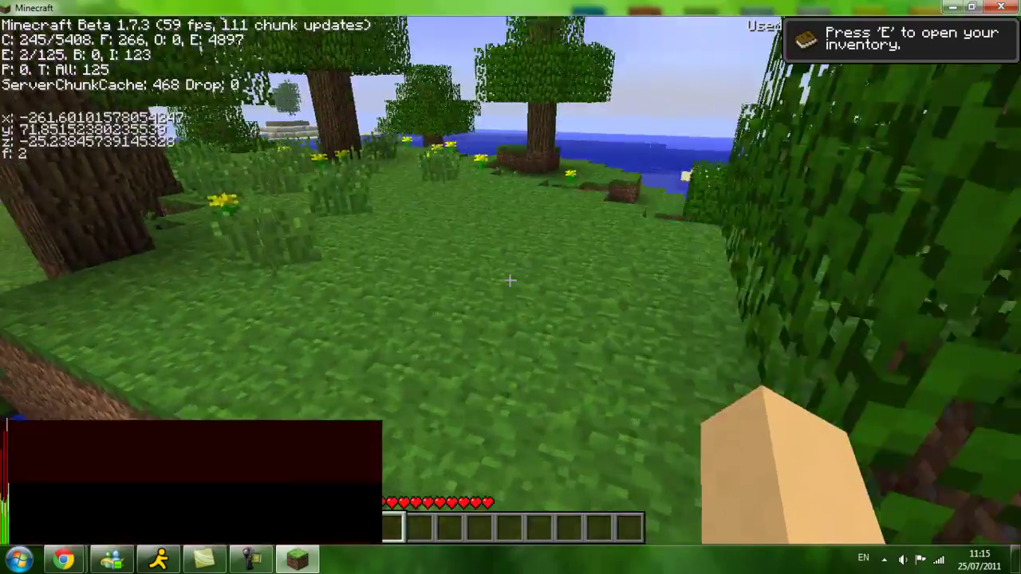
pyautogui.press('F3')
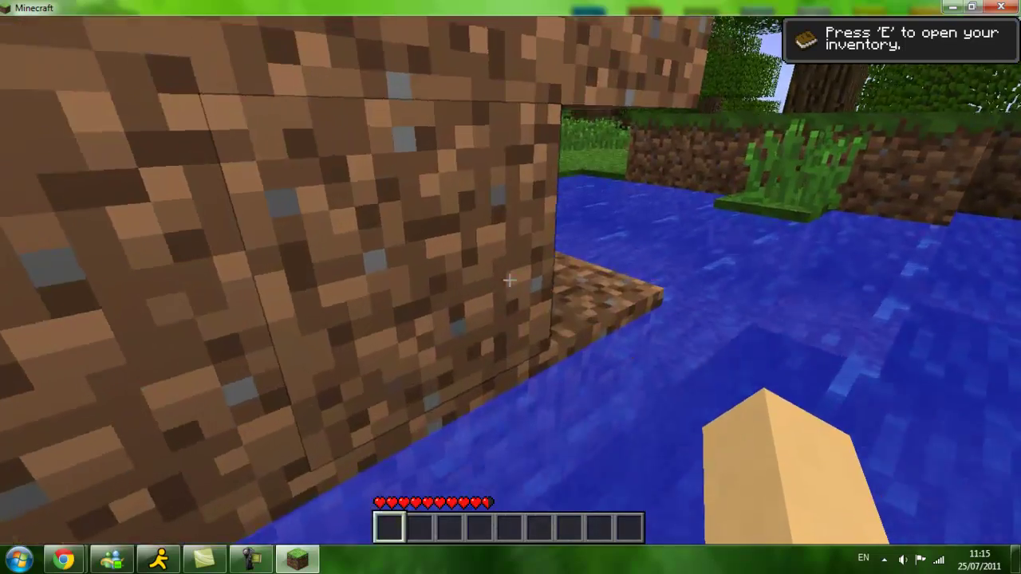
pyautogui.press('w')
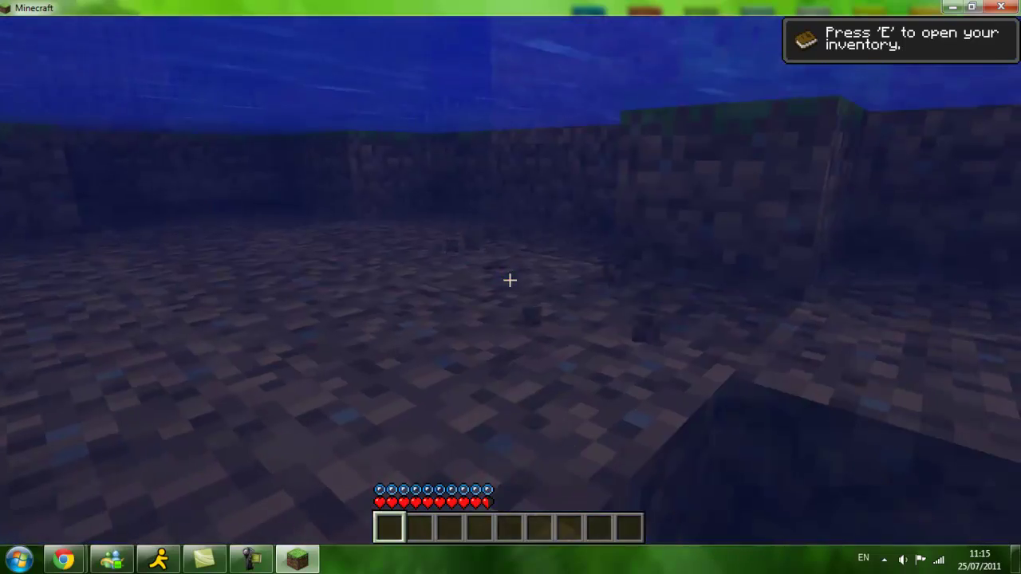
pyautogui.press('space')
pyautogui.press('w')
pyautogui.press('space')
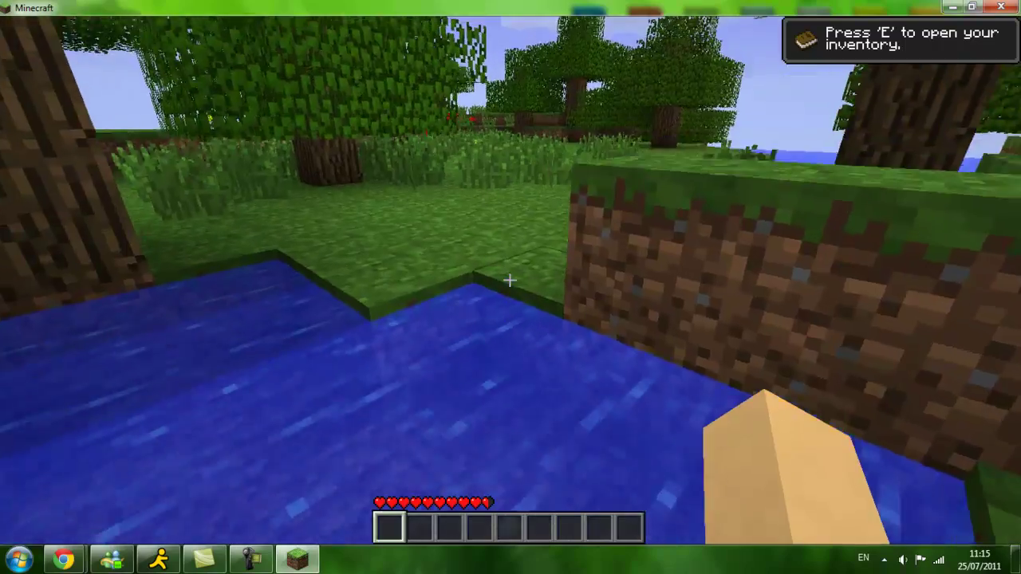
pyautogui.press('w')
pyautogui.press('space')
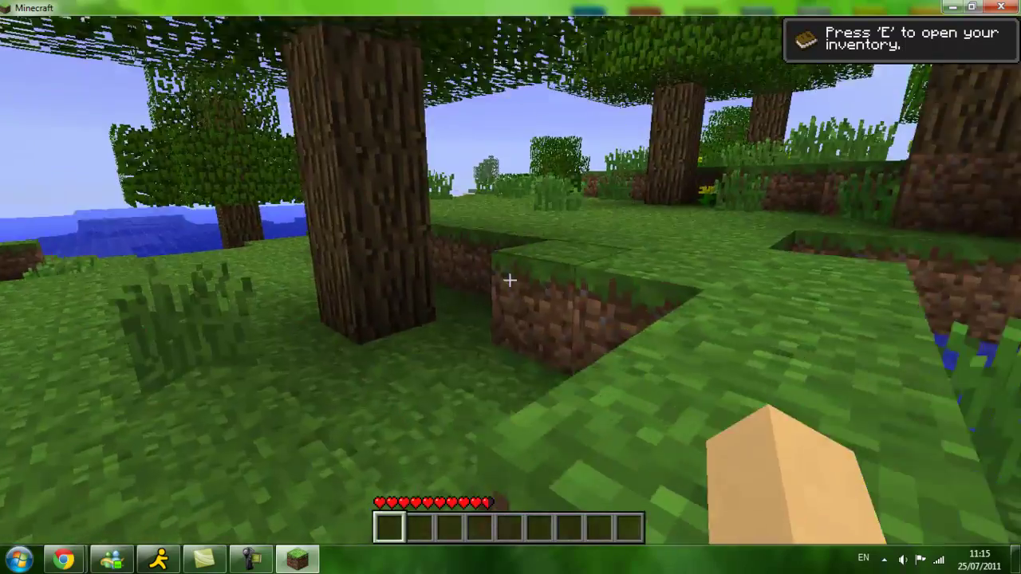
pyautogui.press('space')
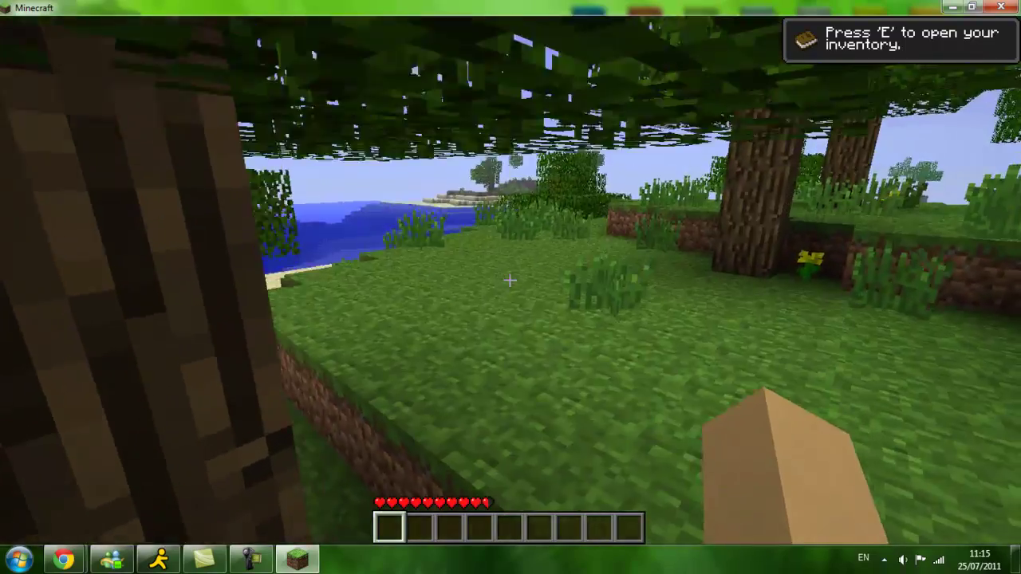
# Pause the game, view the Minecraft achievements and switch to the Aether achievements page
pyautogui.press('Escape')
pyautogui.click(393, 219)
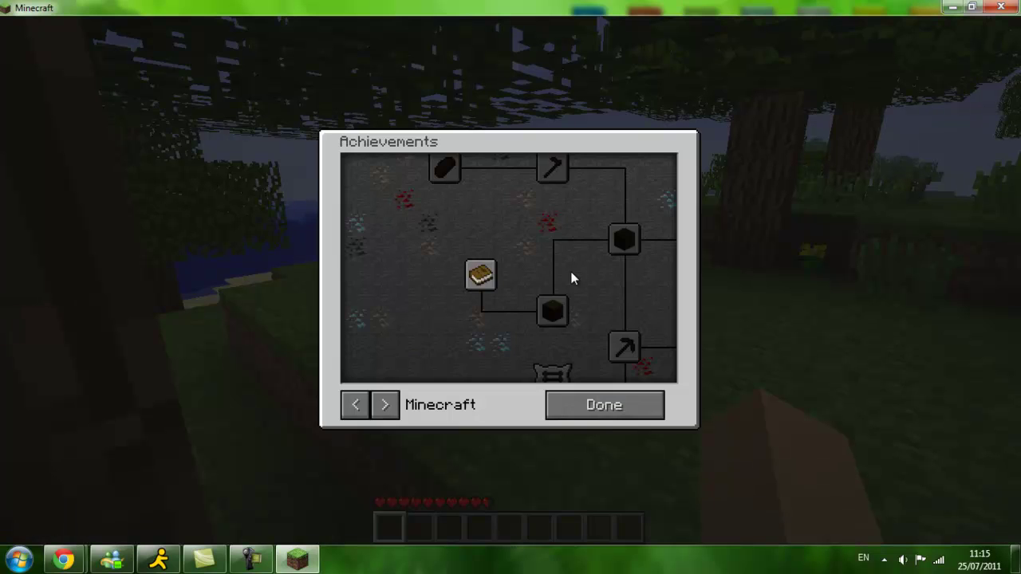
pyautogui.moveTo(571, 278); pyautogui.dragTo(456, 270)
pyautogui.click(384, 404)
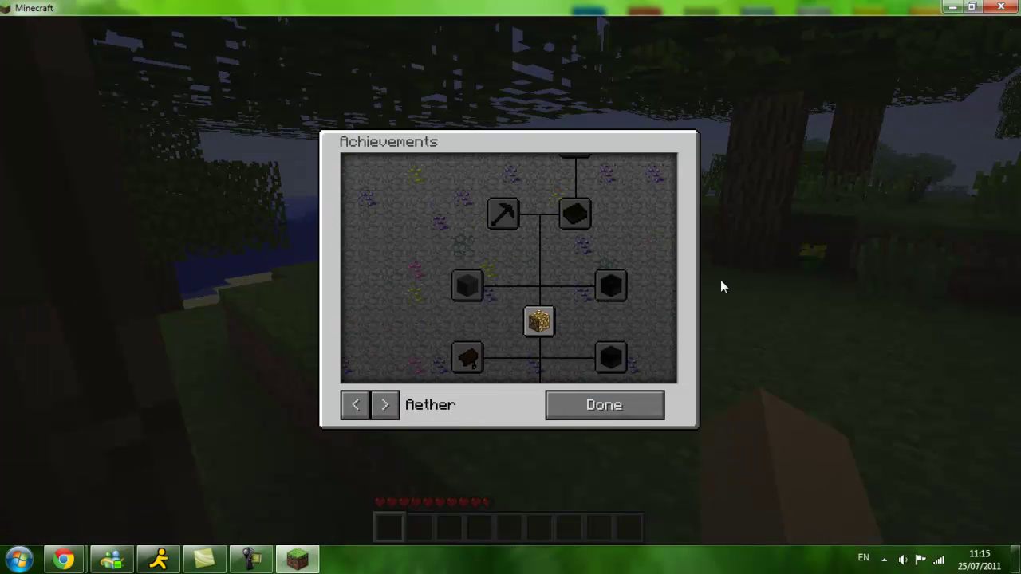
# Examine the Aether achievement tree, including Hostile Paradise, then cycle through the achievement pages and return to the game
pyautogui.moveTo(583, 301); pyautogui.dragTo(538, 174)
pyautogui.moveTo(497, 191)
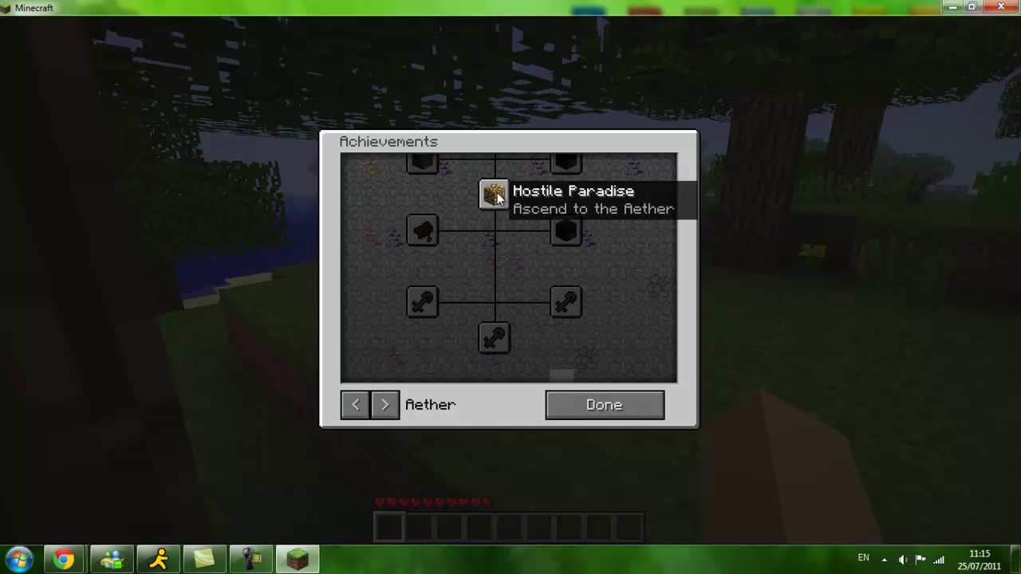
pyautogui.moveTo(539, 235); pyautogui.dragTo(594, 303)
pyautogui.moveTo(596, 200); pyautogui.dragTo(624, 377)
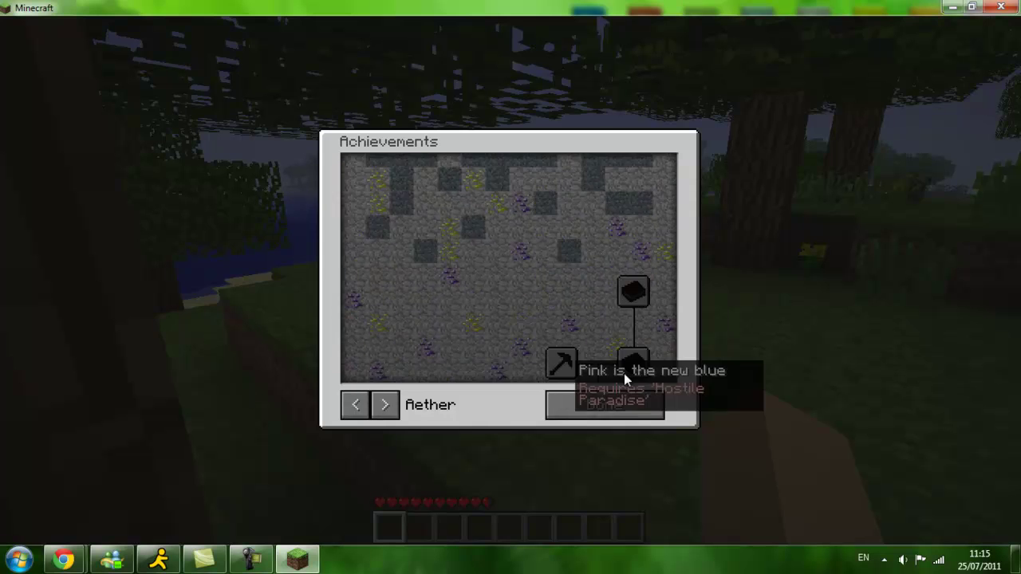
pyautogui.moveTo(558, 279); pyautogui.dragTo(358, 271)
pyautogui.moveTo(558, 335); pyautogui.dragTo(507, 167)
pyautogui.moveTo(383, 343); pyautogui.dragTo(493, 320)
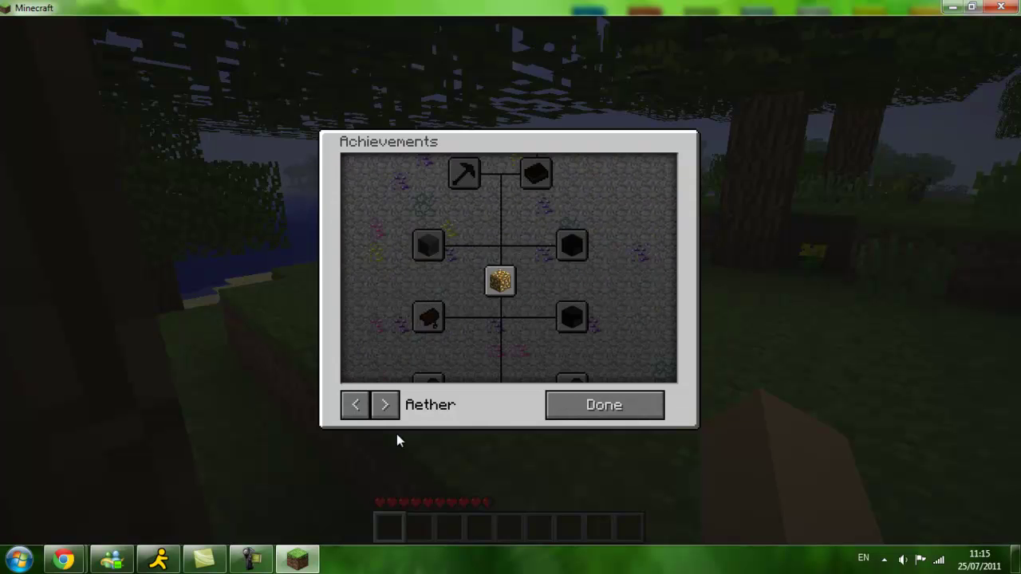
pyautogui.click(383, 405)
pyautogui.click(384, 404)
pyautogui.click(383, 404)
pyautogui.click(581, 413)
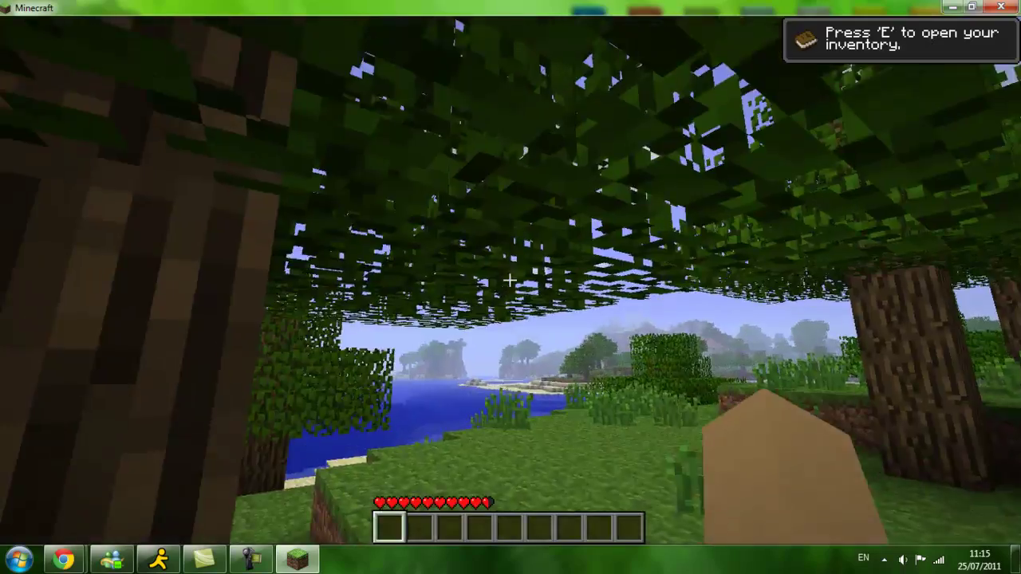
# Walk through the forest to the sandy shore to look over the surrounding landscape
pyautogui.press('w')
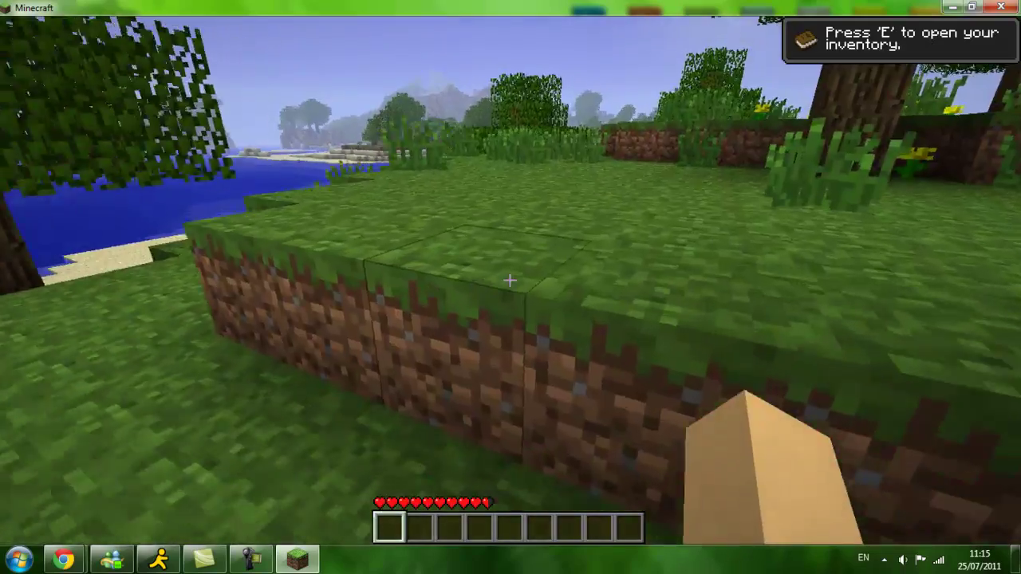
pyautogui.press('w')
pyautogui.press('space')
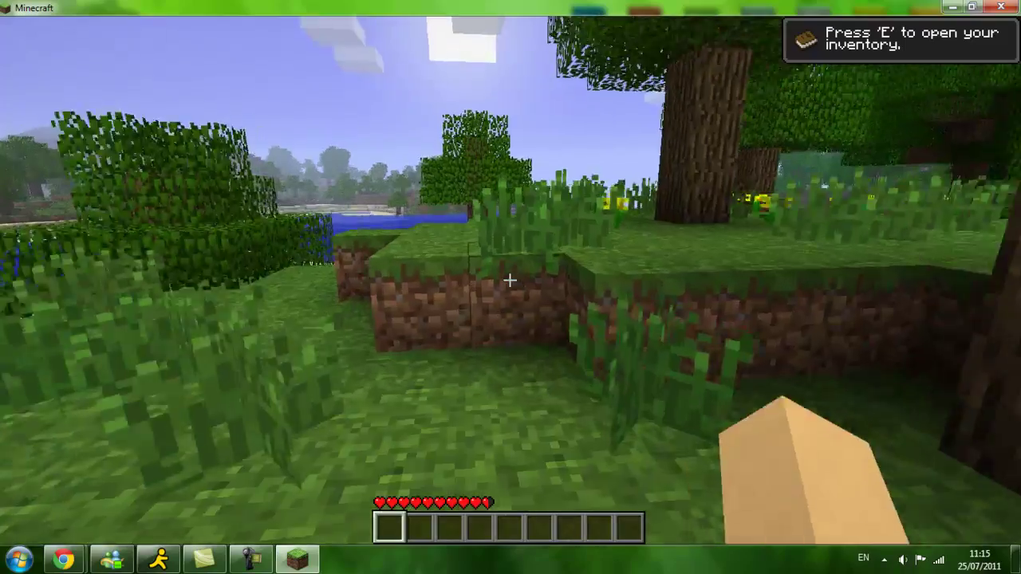
pyautogui.press('w')
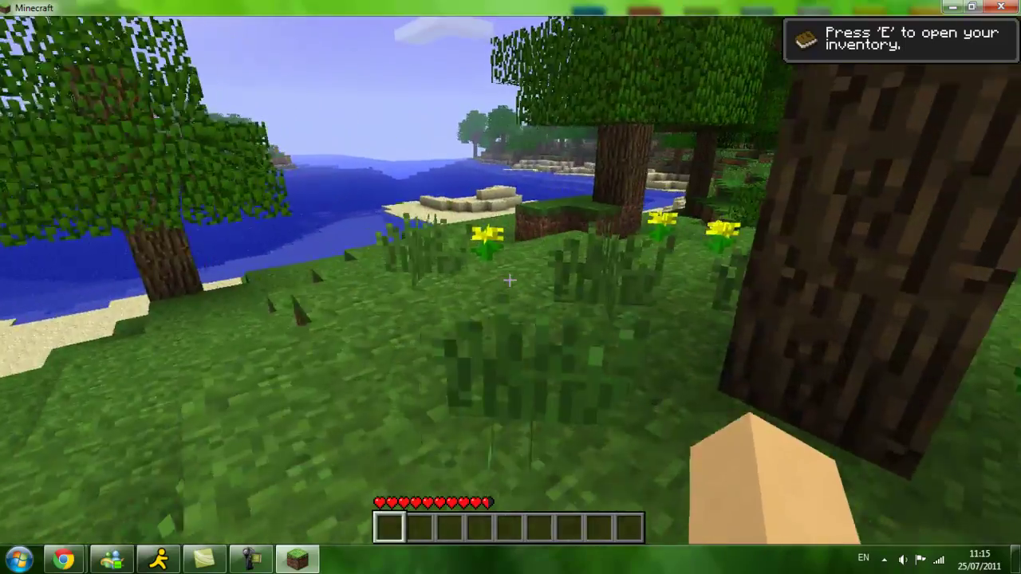
pyautogui.press('w')
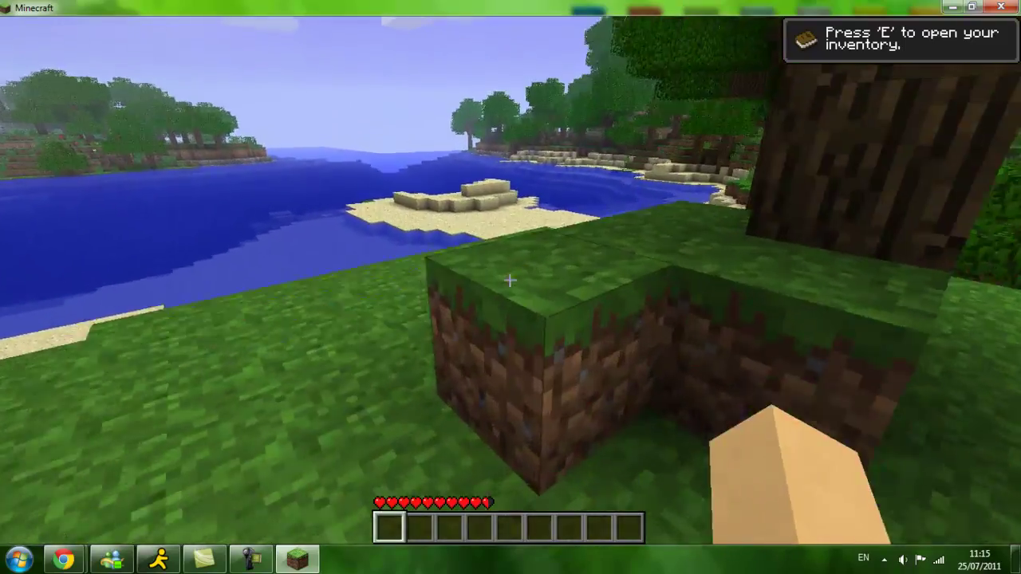
pyautogui.press('w')
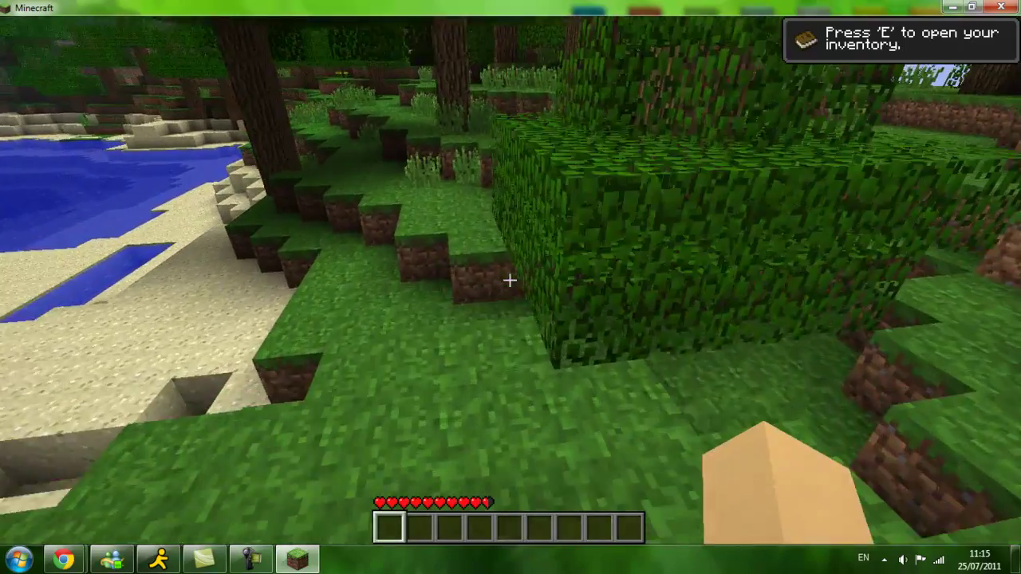
pyautogui.press('w')
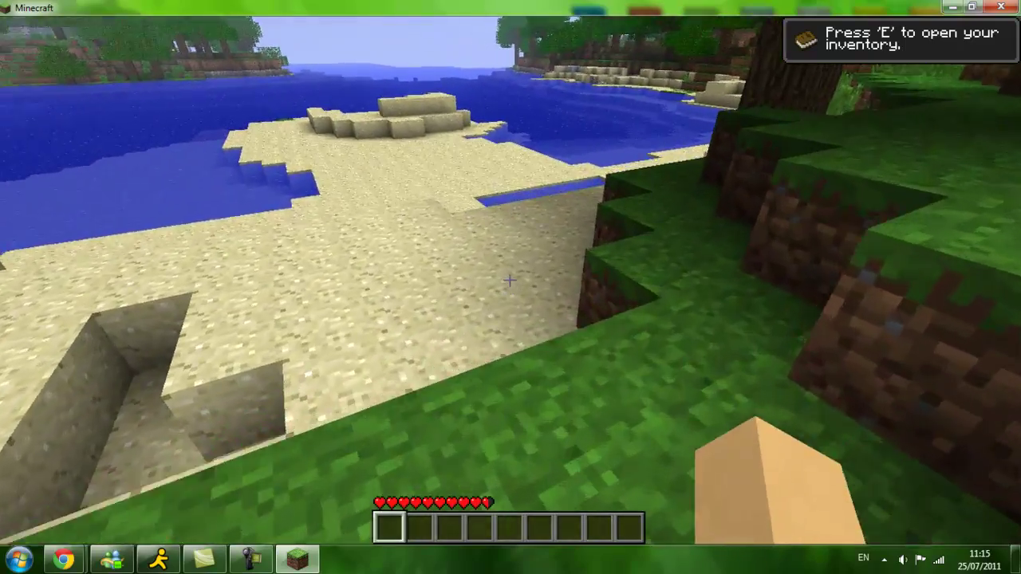
pyautogui.press('w')
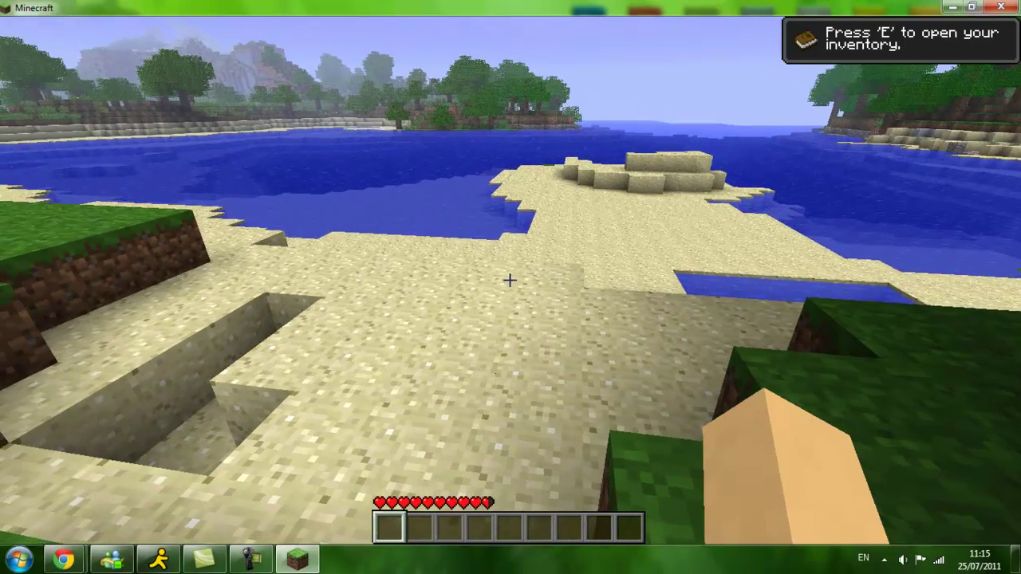